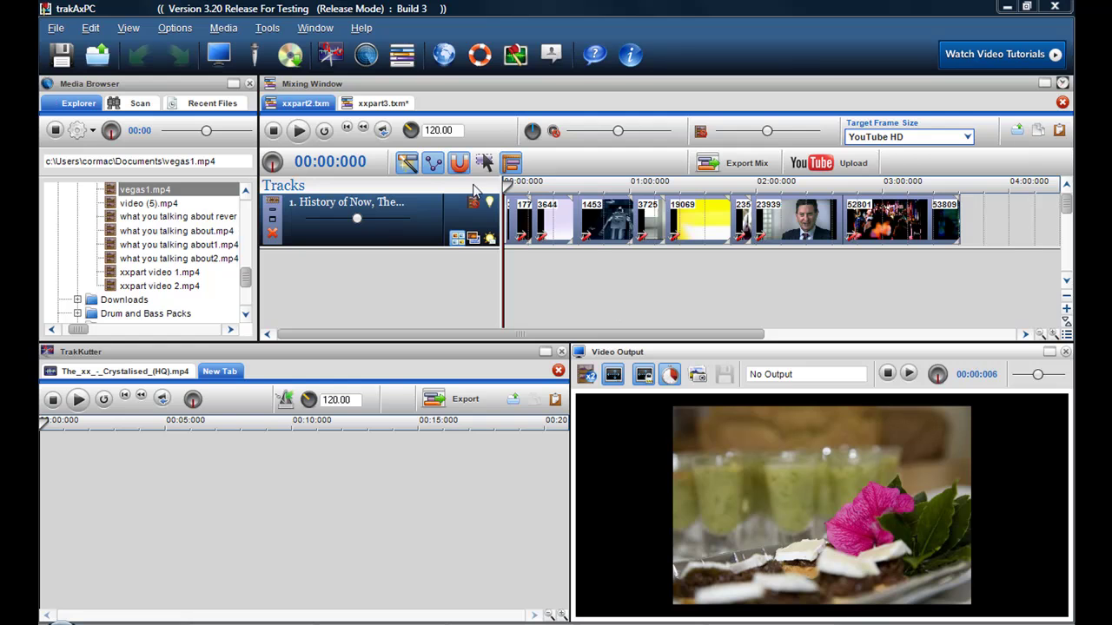
Step: Play back and scrub through the xxpart2 mix, leaving the playhead near 00:19
{"action": "left_click", "coordinate": [372, 104]}
{"action": "left_click", "coordinate": [320, 104]}
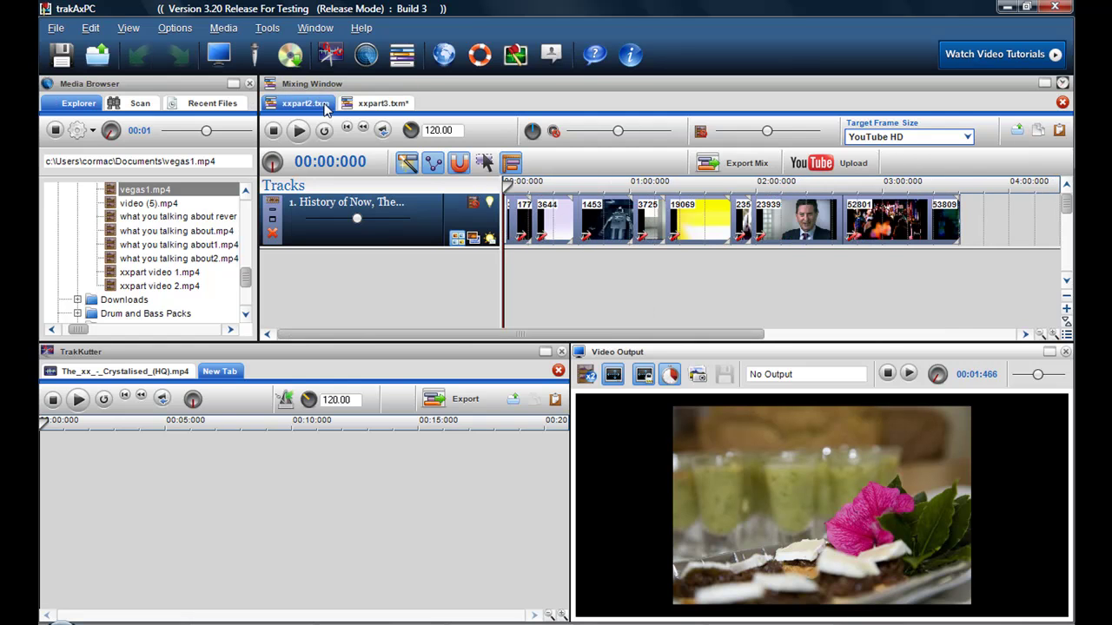
{"action": "left_click", "coordinate": [501, 261]}
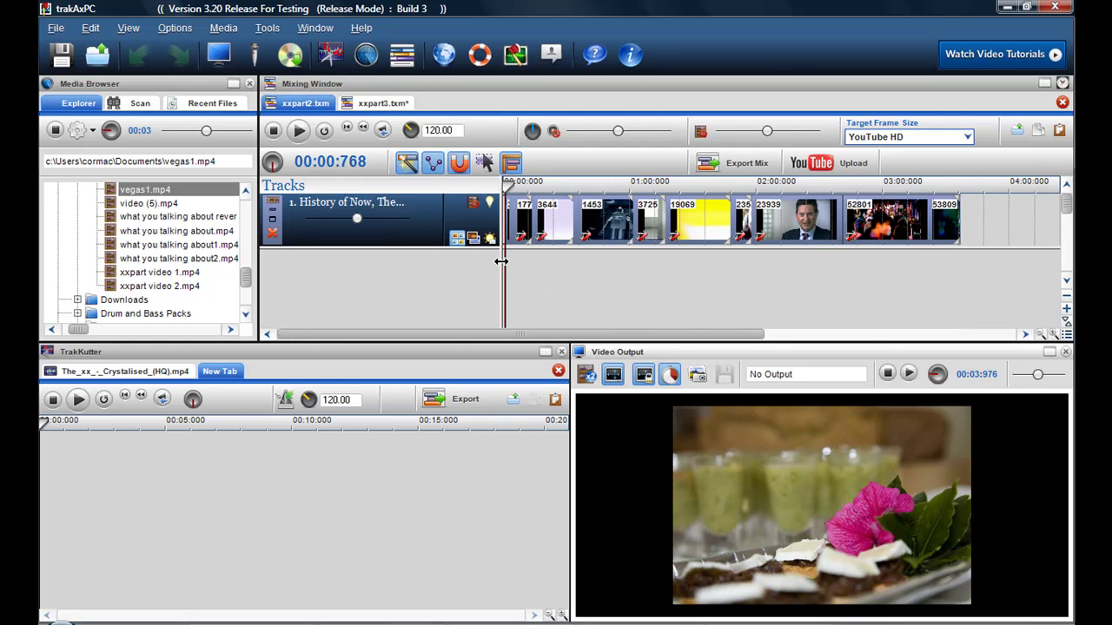
{"action": "left_click", "coordinate": [298, 131]}
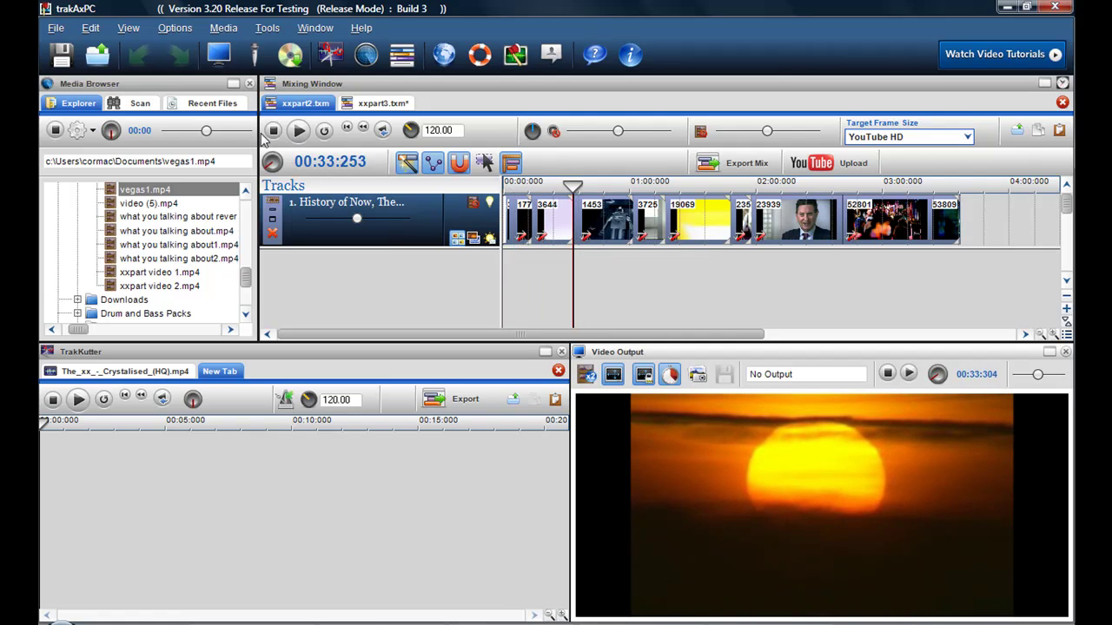
{"action": "left_click_drag", "start_coordinate": [574, 267], "coordinate": [823, 292]}
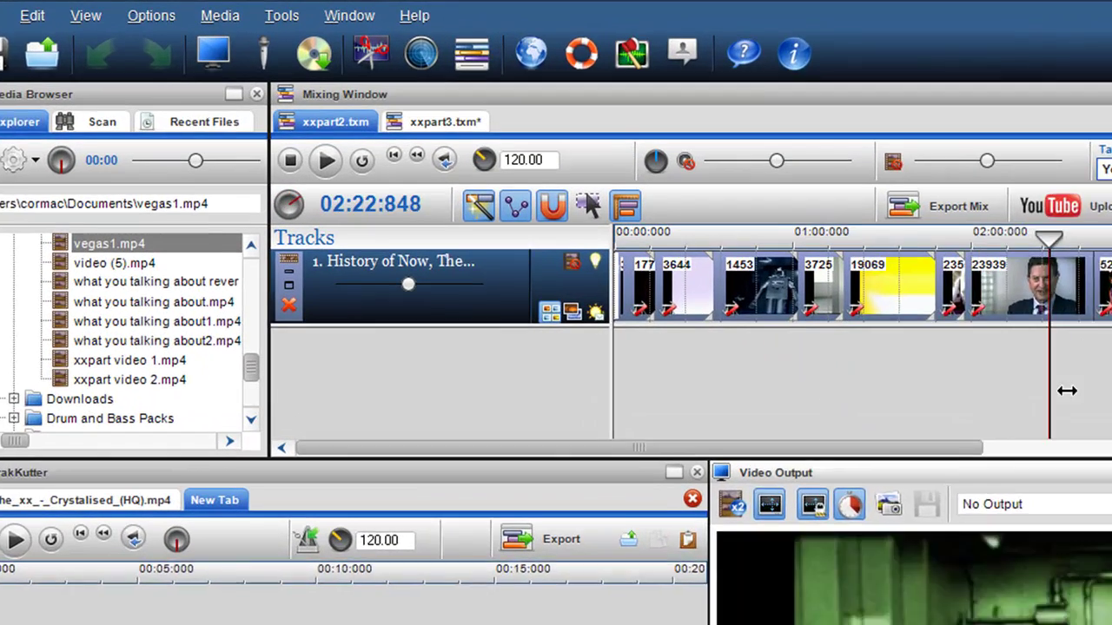
{"action": "left_click_drag", "start_coordinate": [1067, 391], "coordinate": [740, 373]}
{"action": "left_click_drag", "start_coordinate": [810, 417], "coordinate": [736, 409]}
Step: Move the xxpart3 playhead to about 00:38, return to xxpart2, and cancel an export unsaved
{"action": "left_click", "coordinate": [475, 132]}
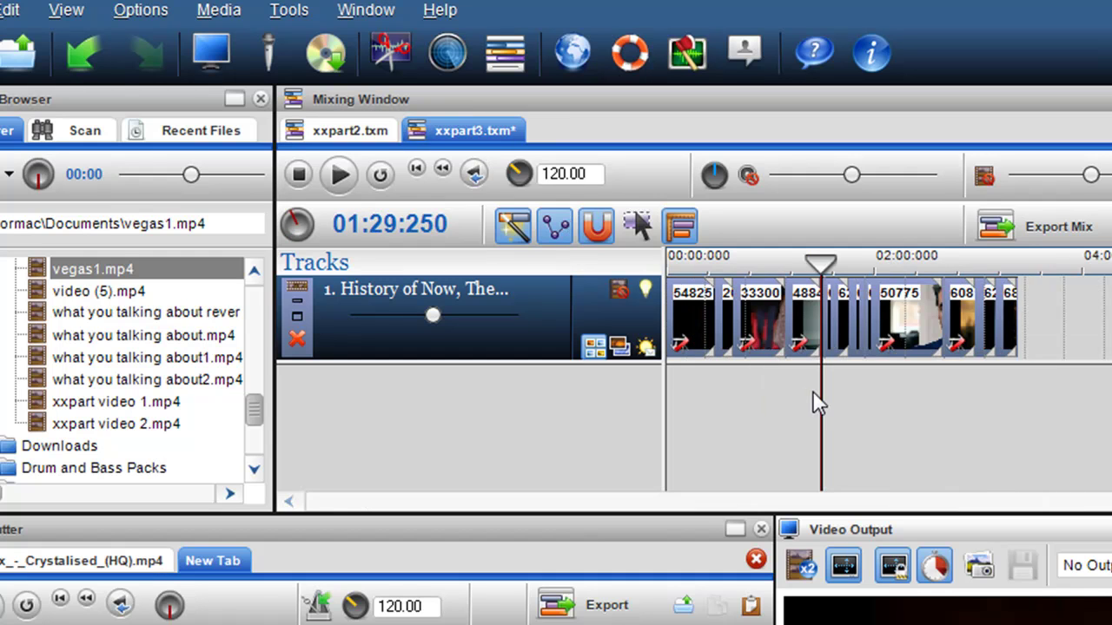
{"action": "scroll", "coordinate": [913, 432], "scroll_direction": "up", "scroll_amount": 2}
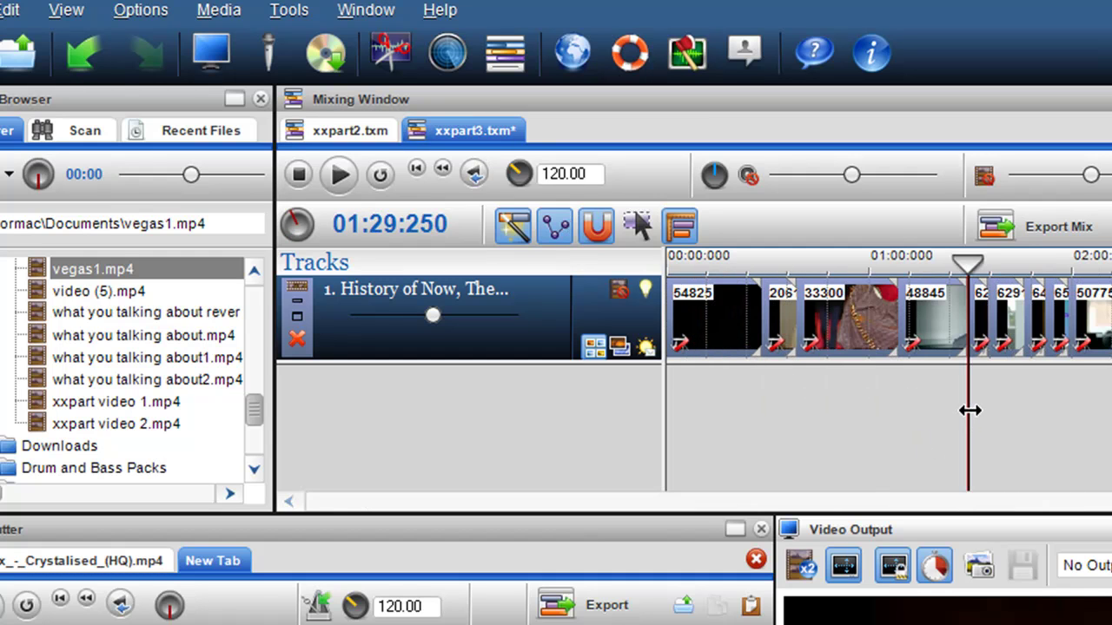
{"action": "left_click_drag", "start_coordinate": [968, 409], "coordinate": [802, 413]}
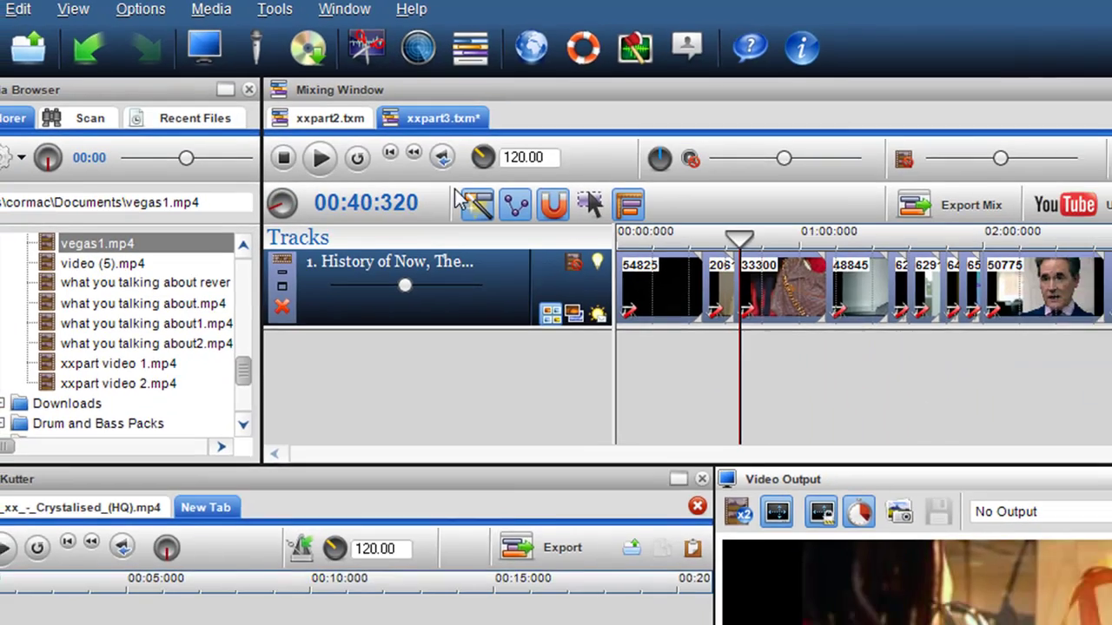
{"action": "left_click", "coordinate": [321, 118]}
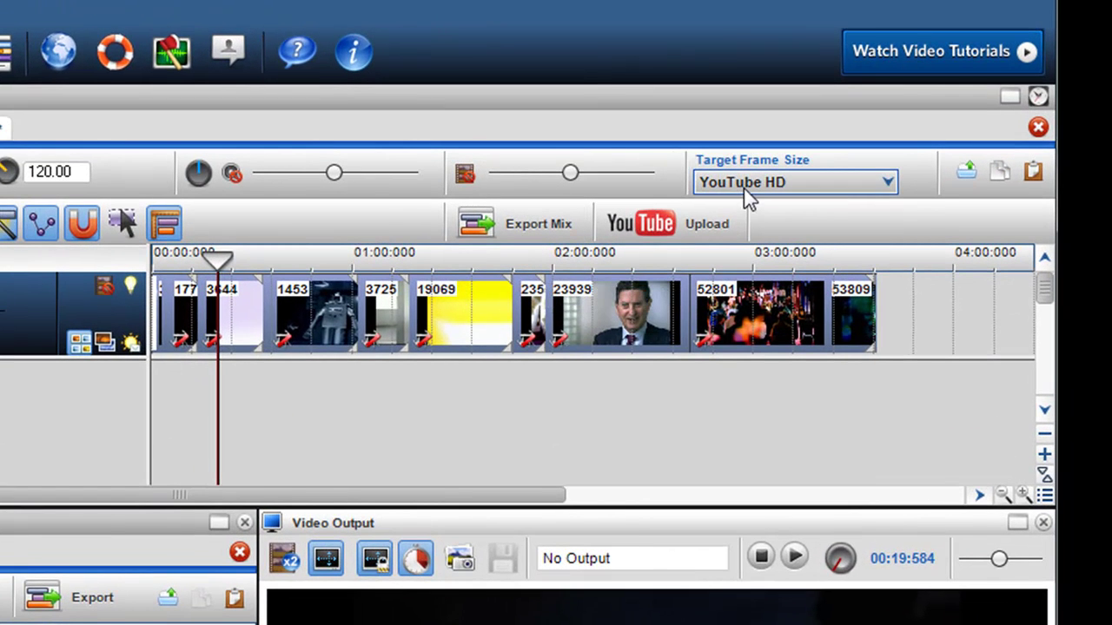
{"action": "left_click", "coordinate": [3, 128]}
{"action": "left_click", "coordinate": [2, 128]}
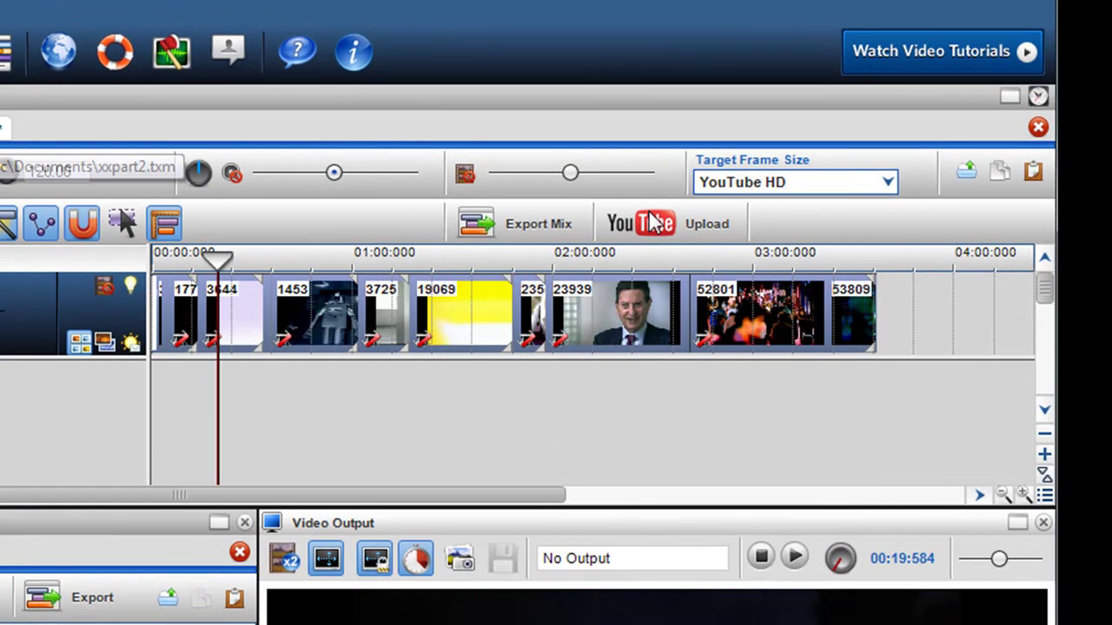
{"action": "left_click", "coordinate": [487, 224]}
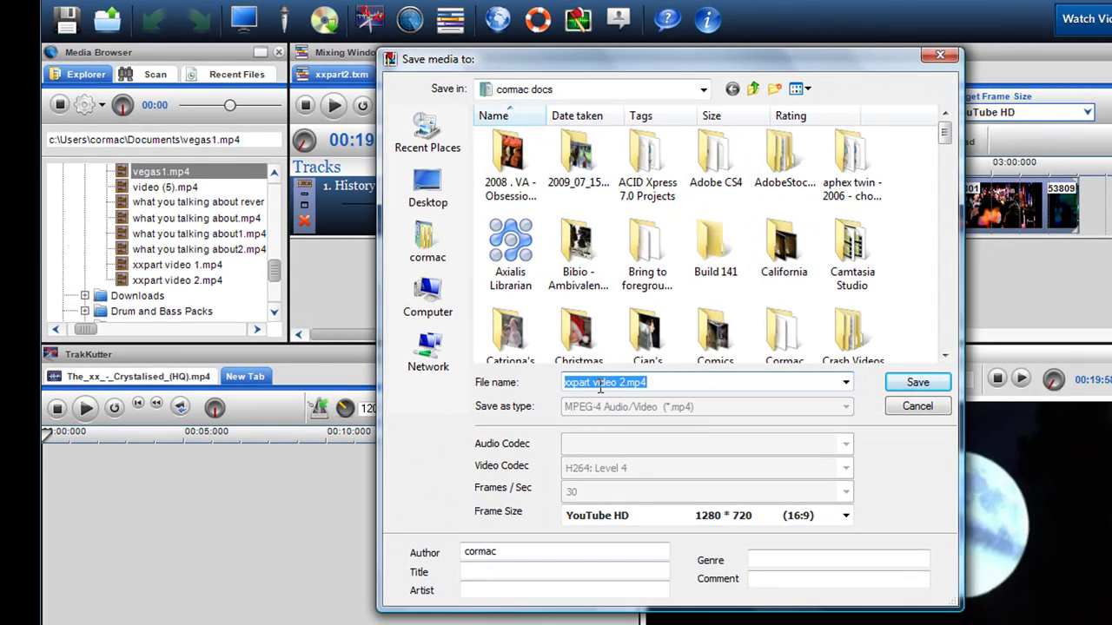
{"action": "left_click", "coordinate": [915, 408]}
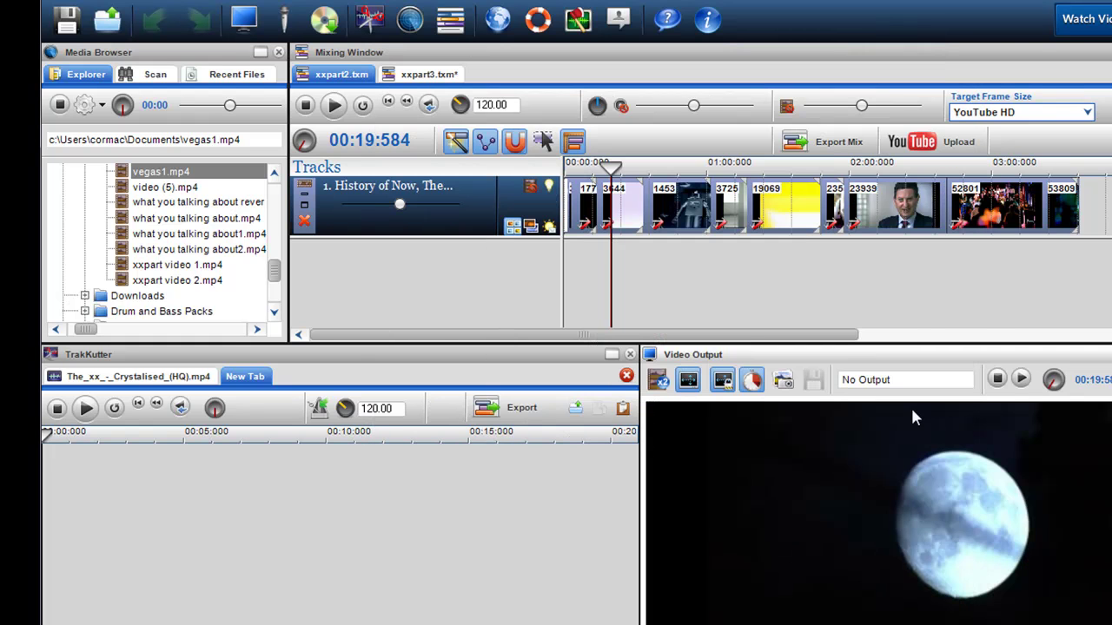
Step: Preview xxpart video 1, then xxpart video 2, then stop back on xxpart video 1
{"action": "left_click", "coordinate": [179, 266]}
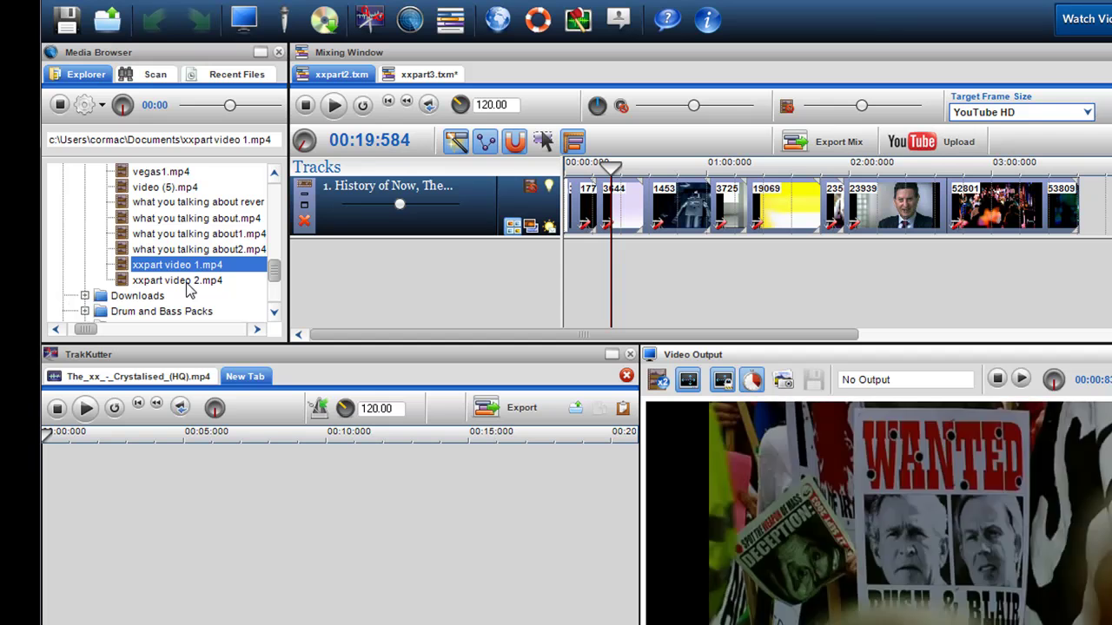
{"action": "left_click", "coordinate": [186, 281]}
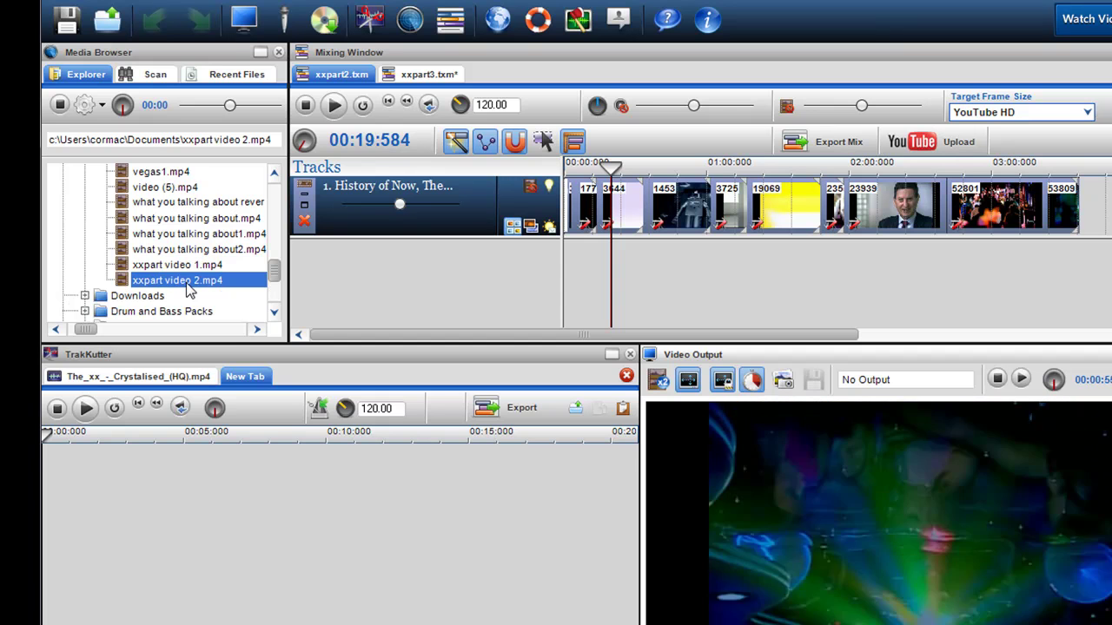
{"action": "key", "text": "Up"}
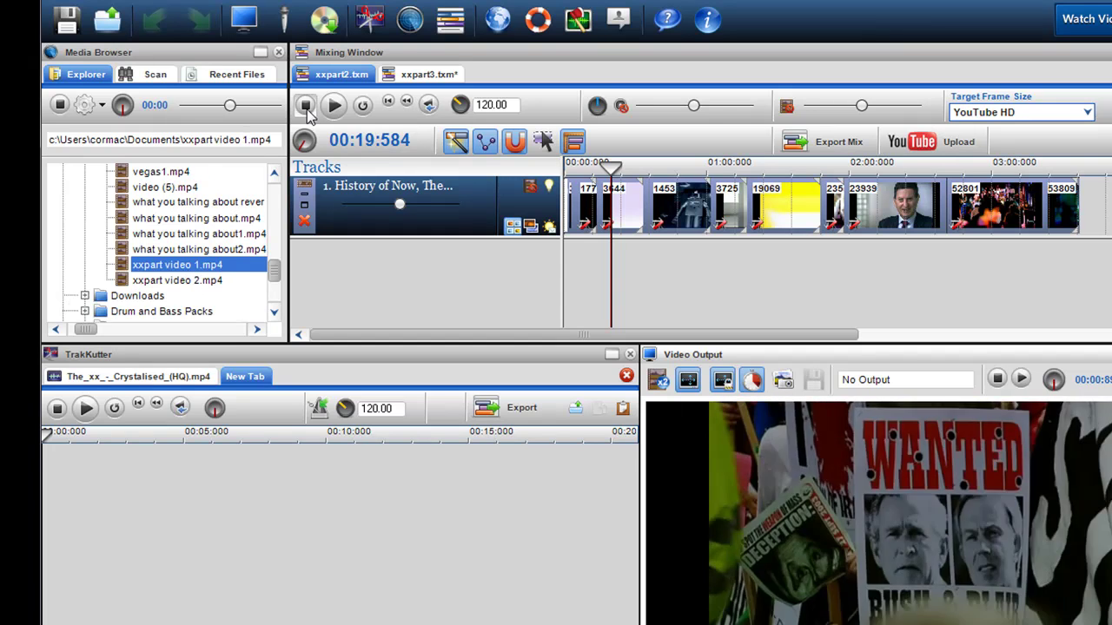
{"action": "left_click", "coordinate": [308, 117]}
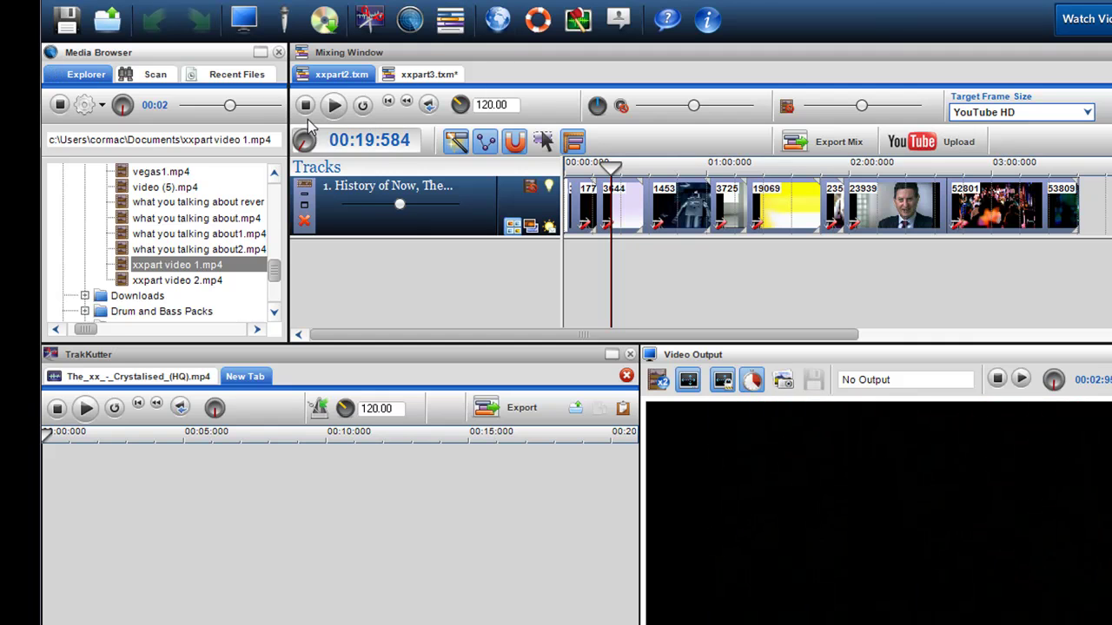
Step: Create a new mix with xxpart video 1 on a track, playhead at about 00:06
{"action": "left_click", "coordinate": [450, 20]}
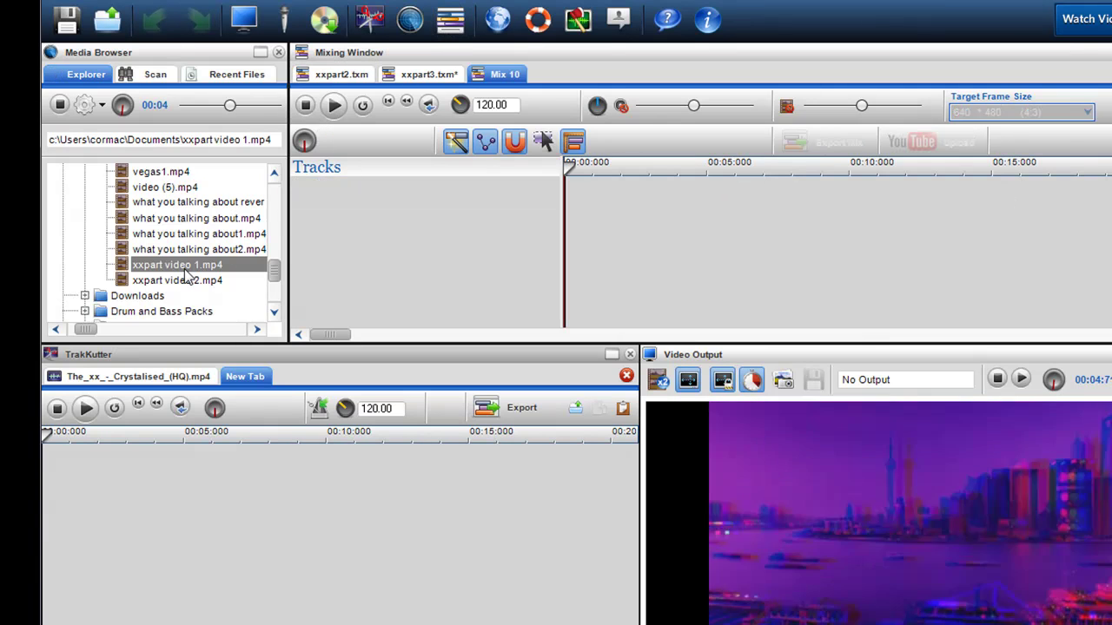
{"action": "left_click", "coordinate": [60, 105]}
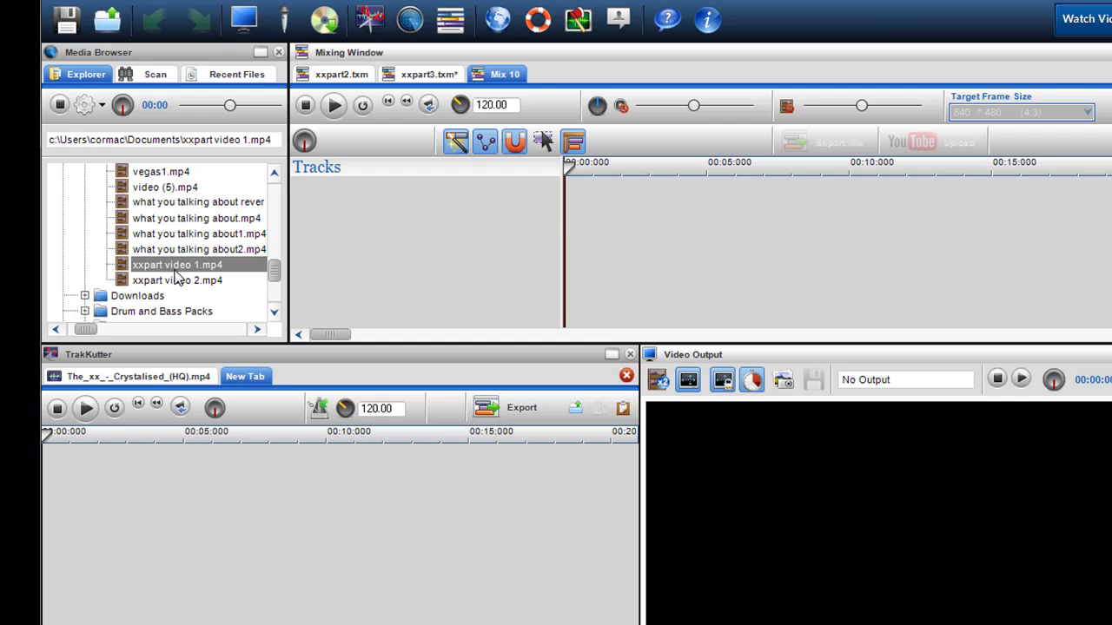
{"action": "left_click_drag", "start_coordinate": [175, 268], "coordinate": [235, 264]}
{"action": "left_click_drag", "start_coordinate": [560, 203], "coordinate": [562, 205]}
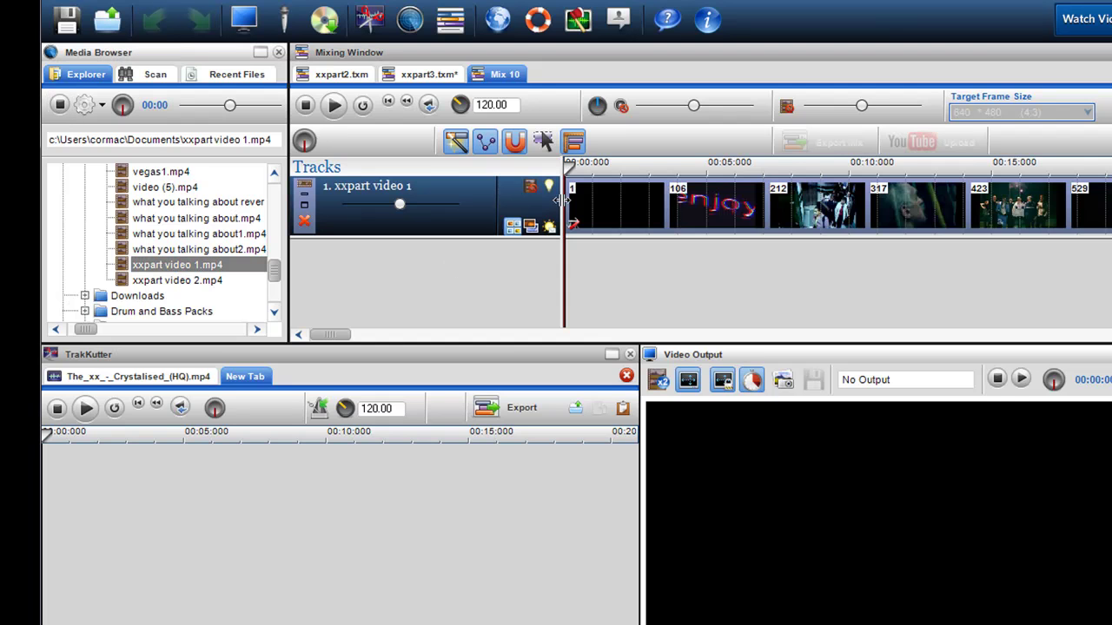
{"action": "left_click", "coordinate": [711, 273]}
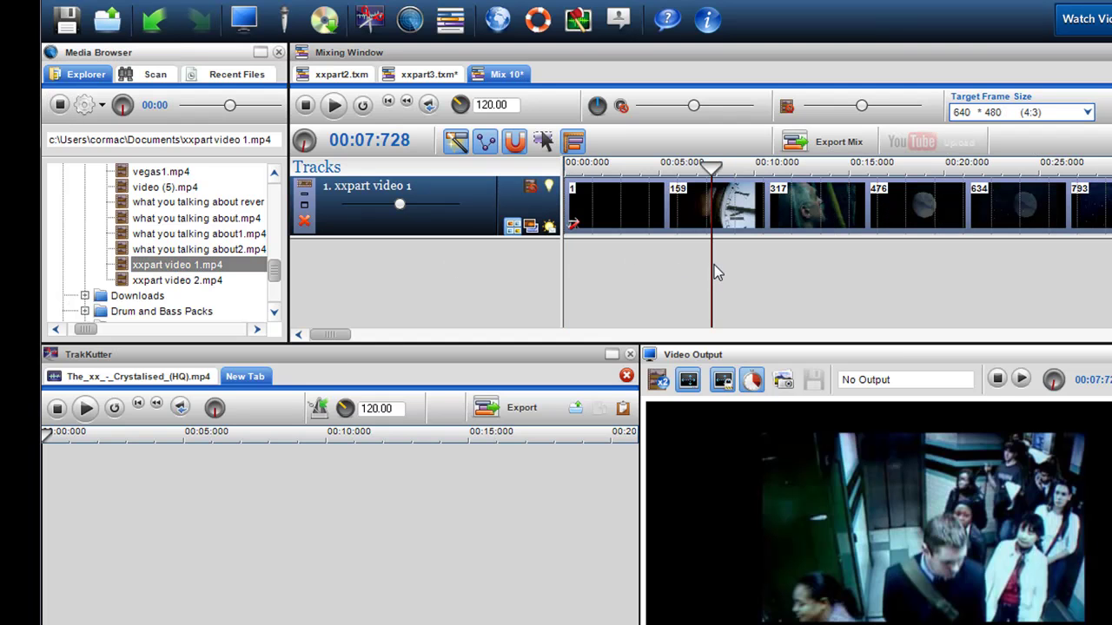
{"action": "left_click_drag", "start_coordinate": [713, 260], "coordinate": [687, 260]}
Step: Set the target frame size to YouTube HD
{"action": "left_click", "coordinate": [1042, 113]}
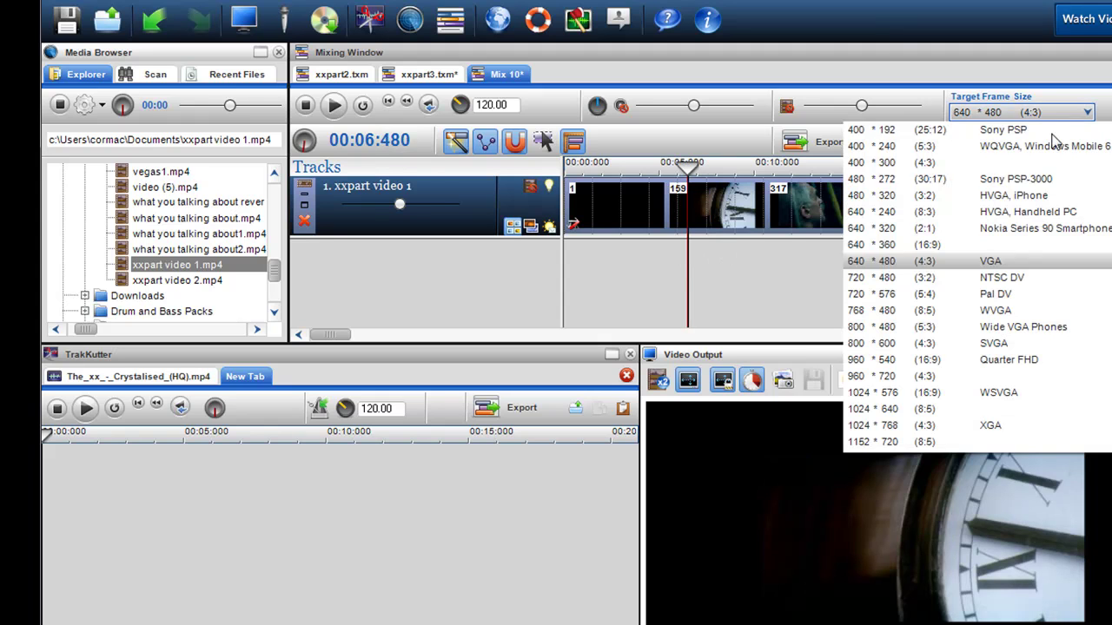
{"action": "scroll", "coordinate": [1081, 213], "scroll_direction": "up", "scroll_amount": 5}
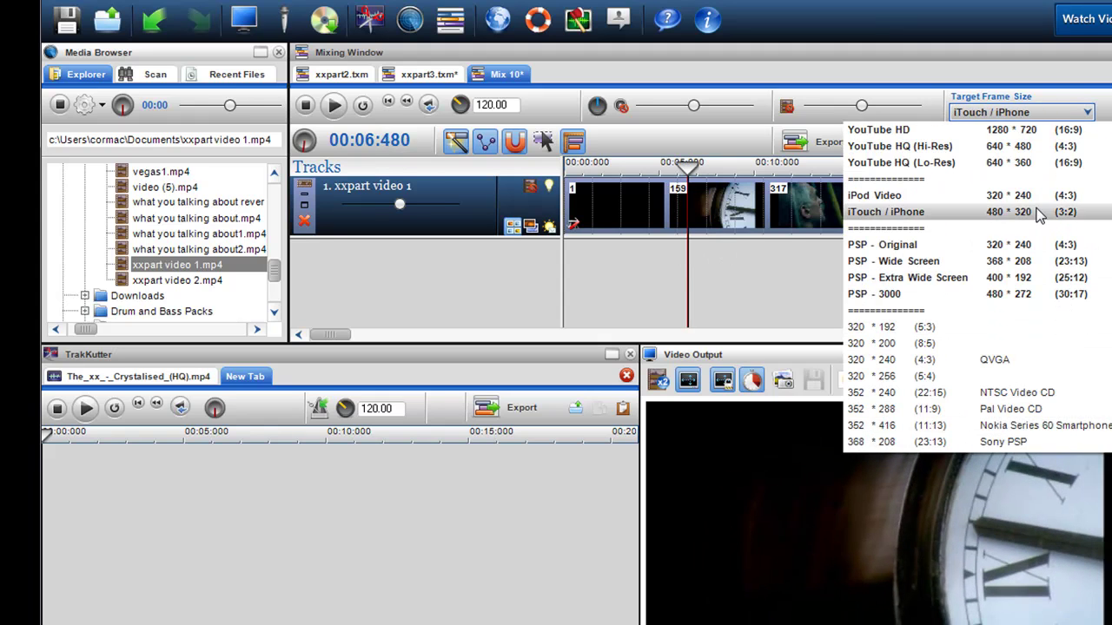
{"action": "left_click", "coordinate": [948, 132]}
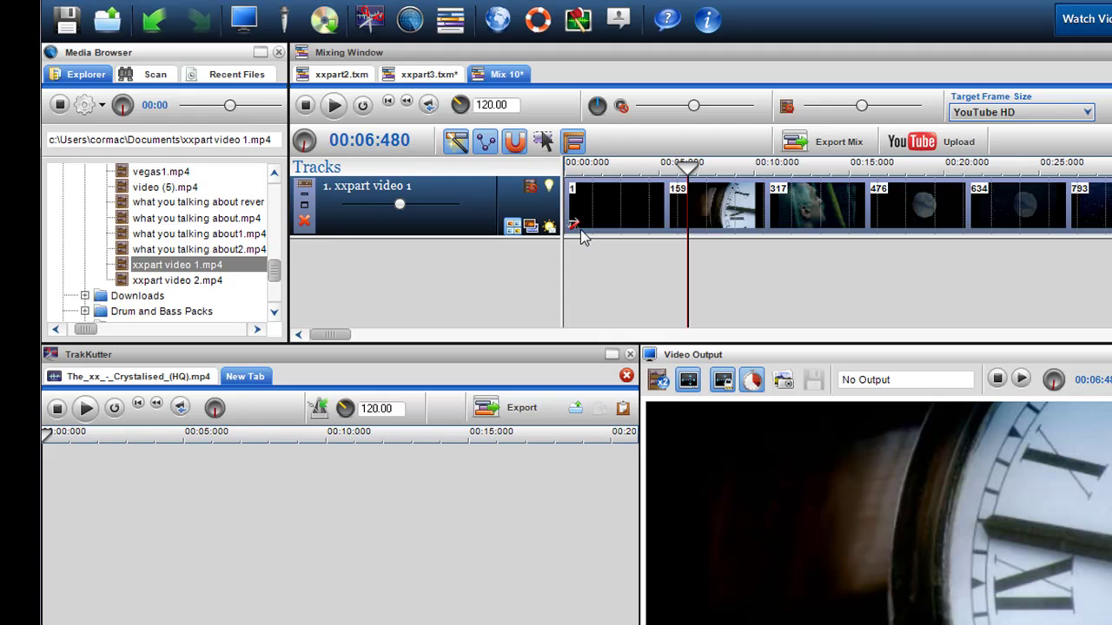
Step: In the clip editor, set the first video to 1/2 size, offset it left, and check the result
{"action": "right_click", "coordinate": [617, 211]}
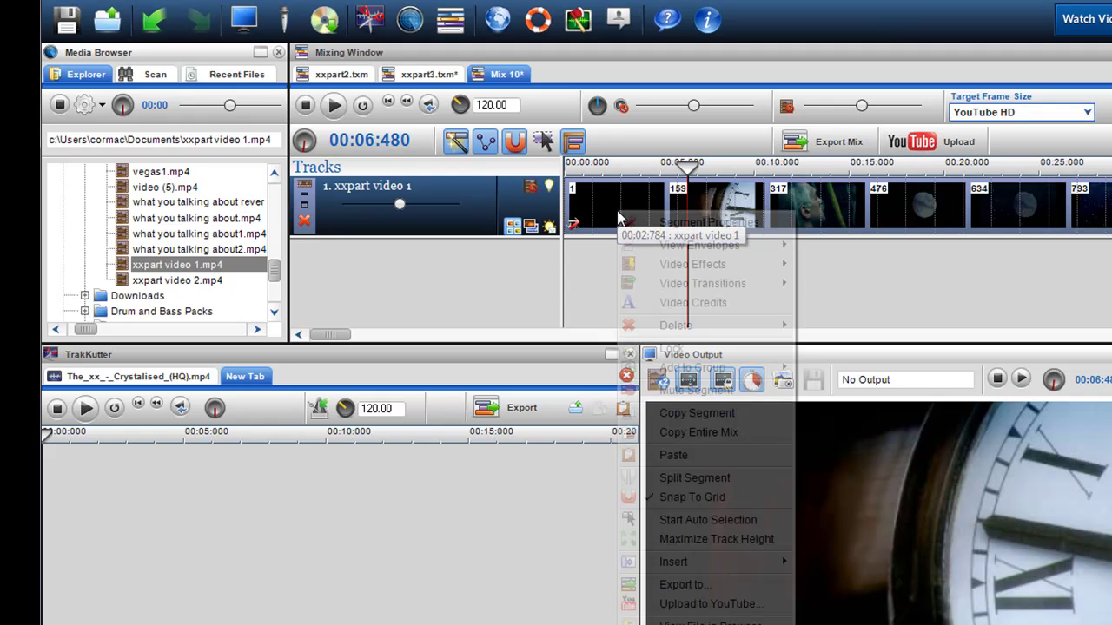
{"action": "double_click", "coordinate": [571, 229]}
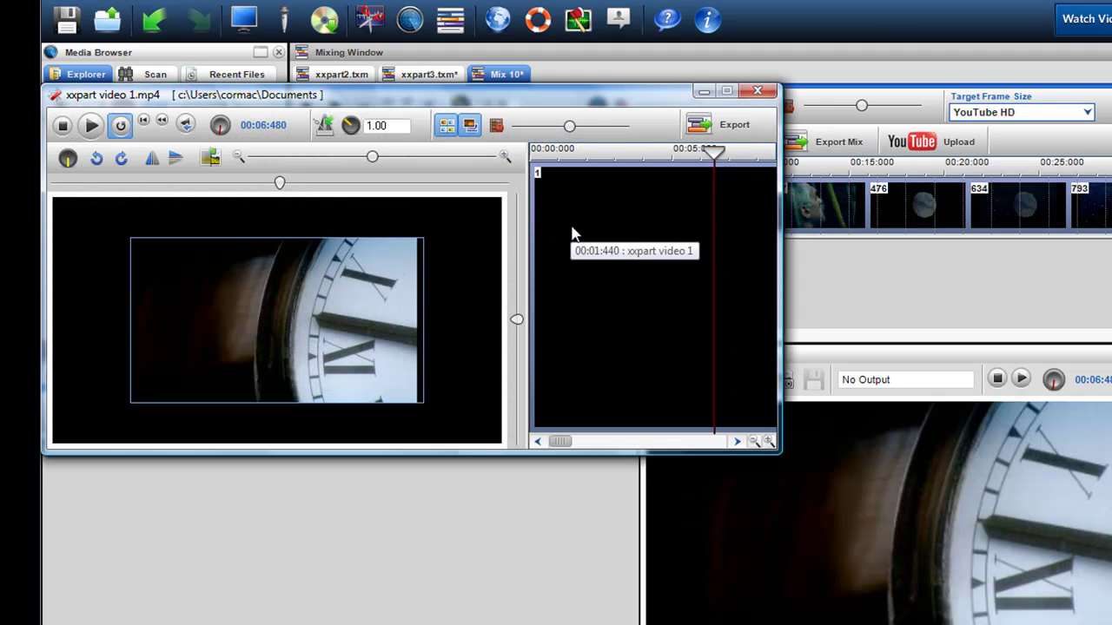
{"action": "right_click", "coordinate": [375, 158]}
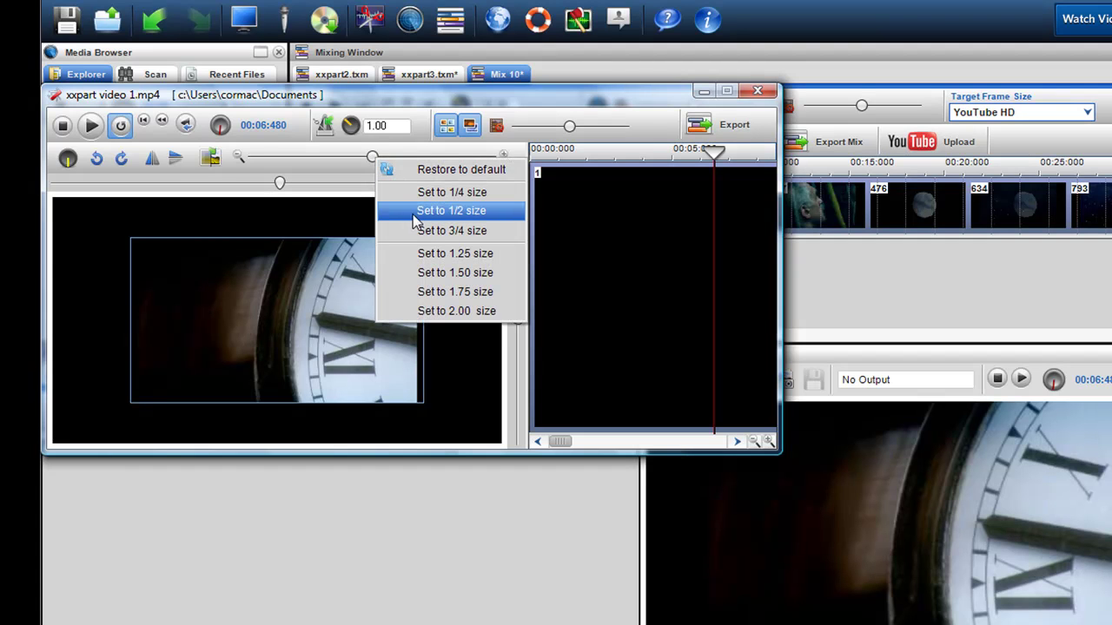
{"action": "left_click", "coordinate": [447, 211]}
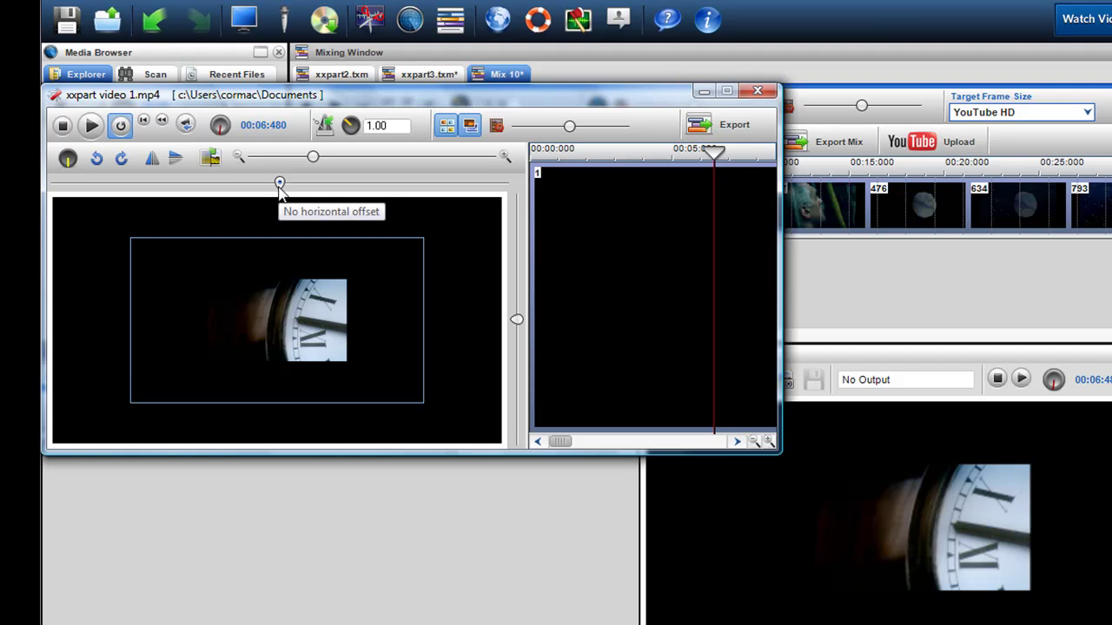
{"action": "left_click_drag", "start_coordinate": [280, 186], "coordinate": [228, 191]}
{"action": "left_click", "coordinate": [847, 283]}
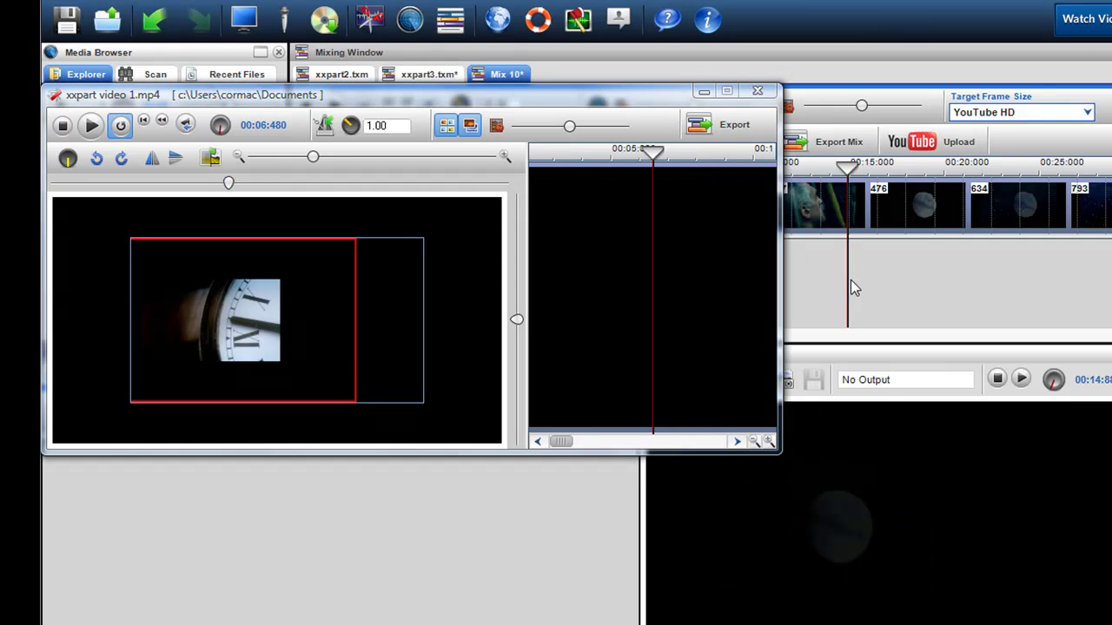
{"action": "left_click", "coordinate": [1056, 271]}
{"action": "mouse_move", "coordinate": [1067, 271]}
{"action": "left_mouse_down"}
{"action": "mouse_move", "coordinate": [1111, 271]}
{"action": "mouse_move", "coordinate": [1067, 280]}
{"action": "left_mouse_up"}
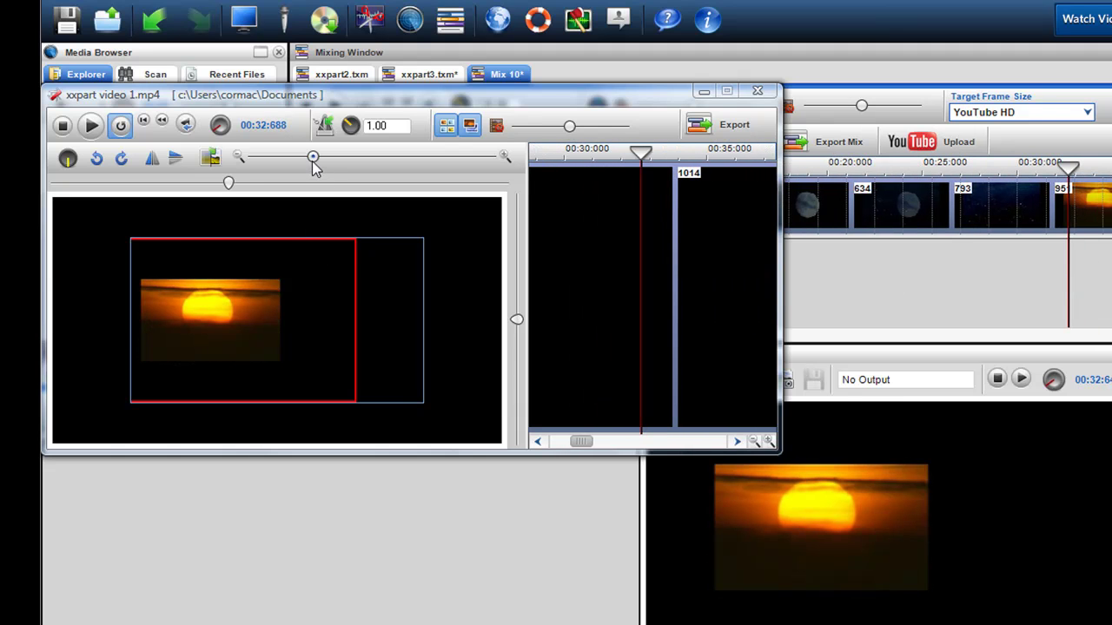
Step: Reset and reapply 1/2 size (zoom about 0.479), offset it left by 0.257, and close the editor
{"action": "left_click_drag", "start_coordinate": [312, 163], "coordinate": [309, 162]}
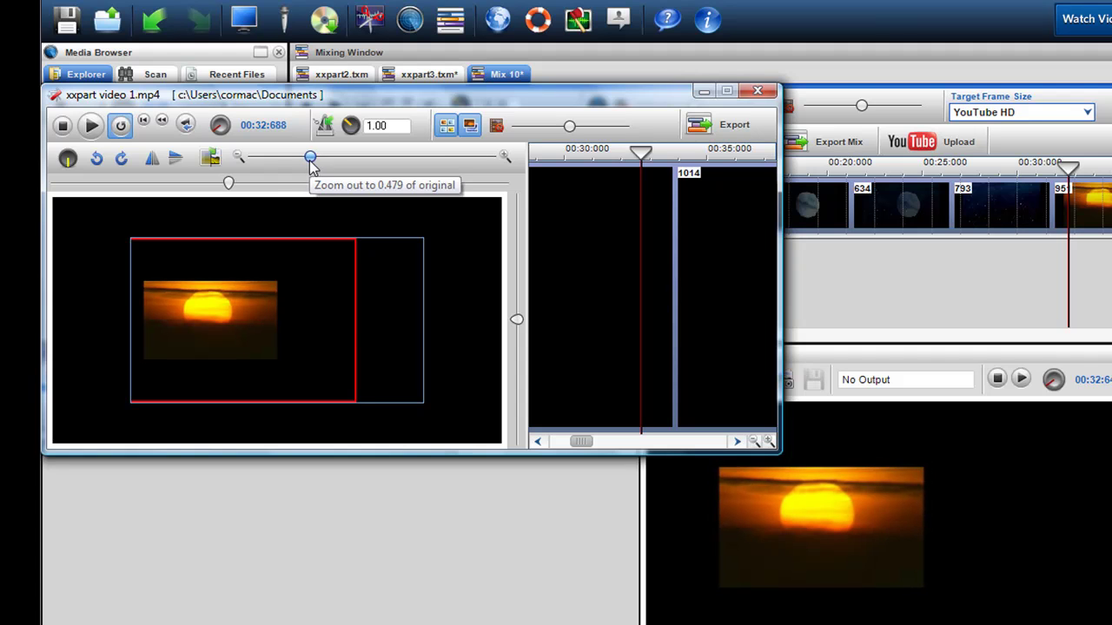
{"action": "right_click", "coordinate": [310, 163]}
{"action": "left_click", "coordinate": [347, 171]}
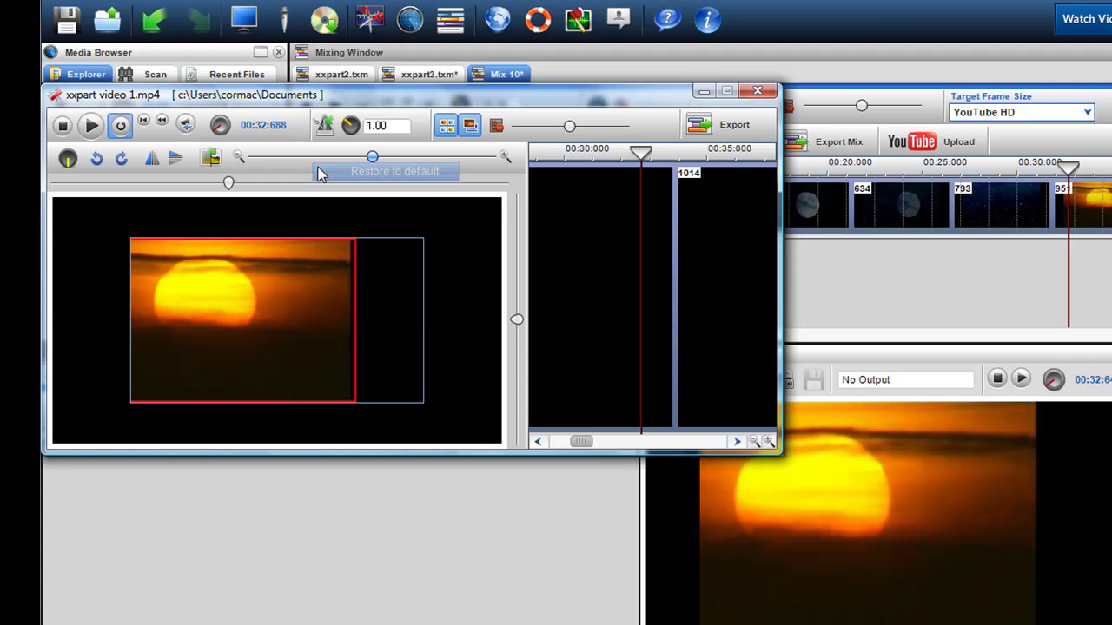
{"action": "right_click", "coordinate": [372, 165]}
{"action": "left_click", "coordinate": [417, 213]}
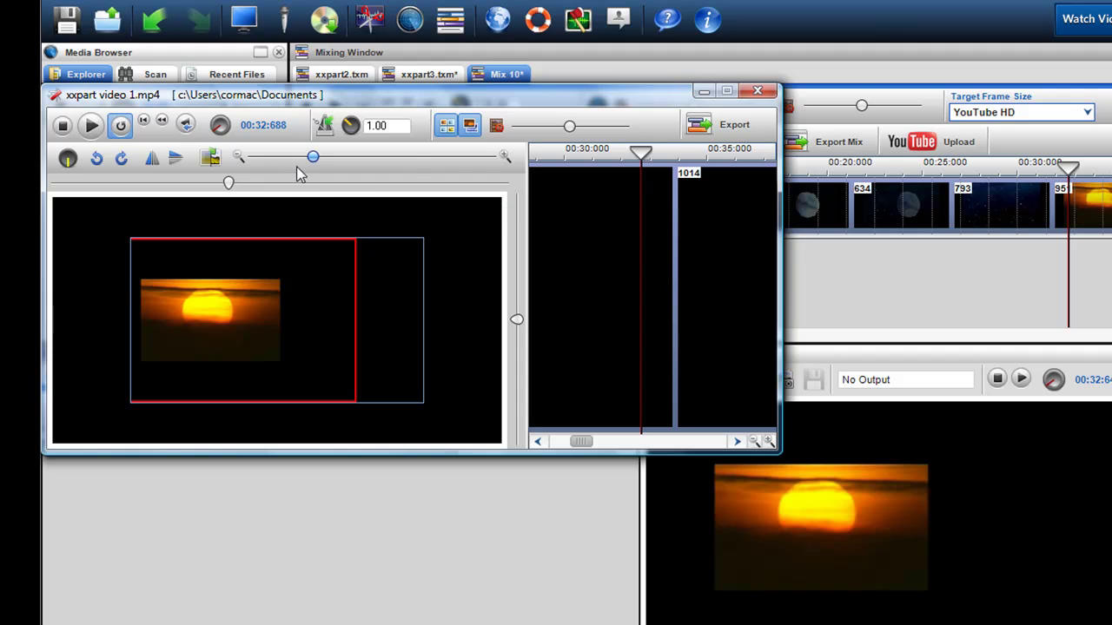
{"action": "left_click_drag", "start_coordinate": [229, 184], "coordinate": [221, 185]}
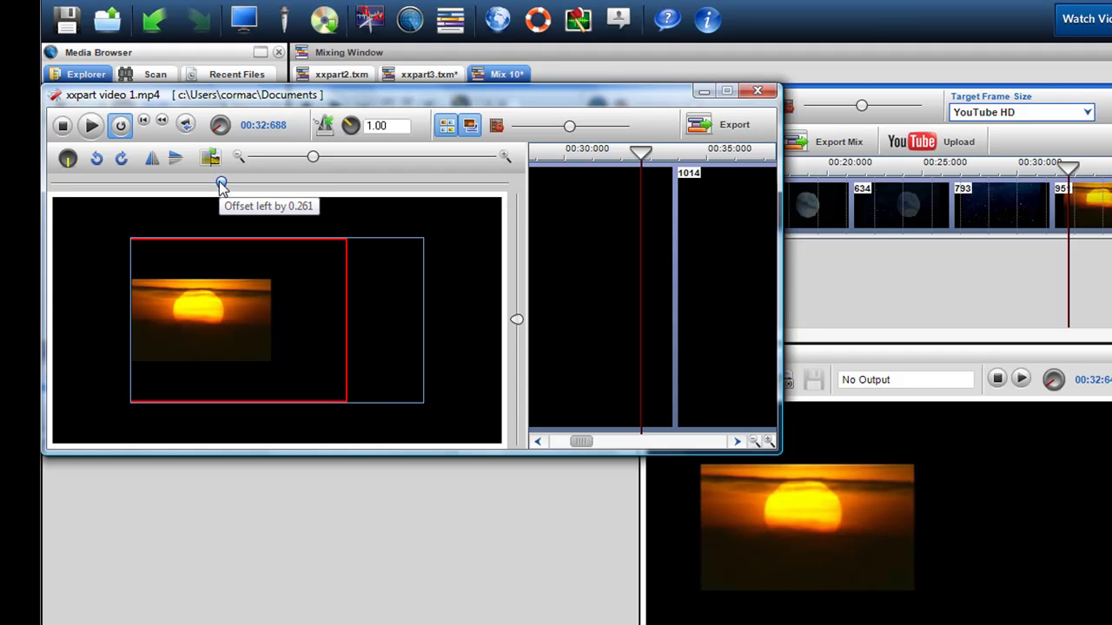
{"action": "left_click", "coordinate": [758, 92]}
Step: Copy the xxpart video 1 segment and paste it onto a second track aligned with the original
{"action": "right_click", "coordinate": [630, 207]}
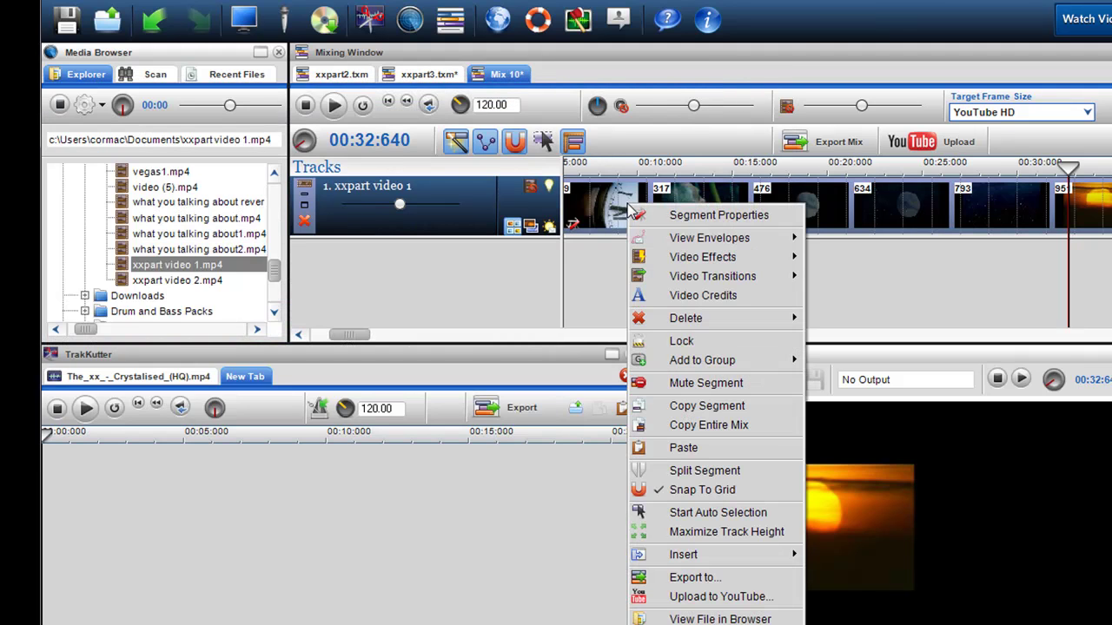
{"action": "left_click", "coordinate": [704, 406]}
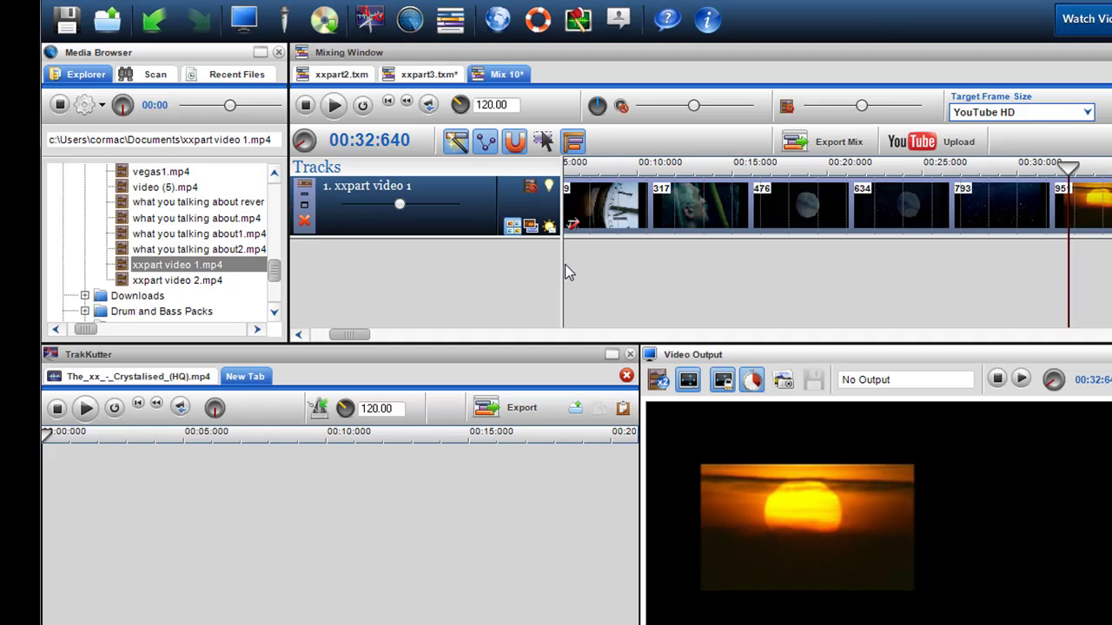
{"action": "right_click", "coordinate": [566, 271]}
{"action": "left_click", "coordinate": [600, 318]}
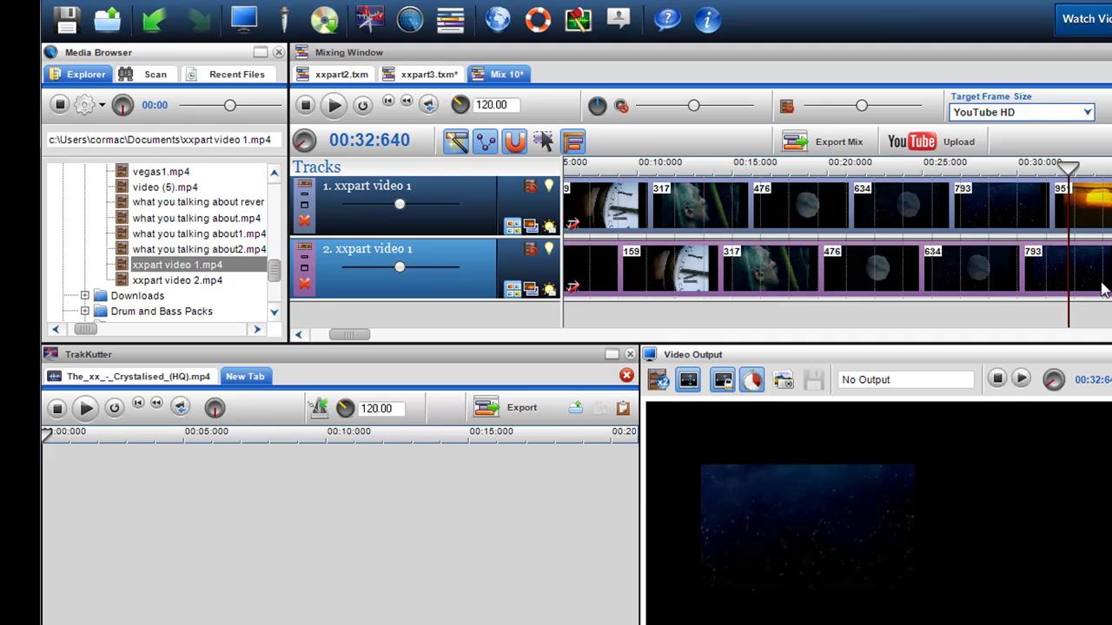
{"action": "left_click_drag", "start_coordinate": [1039, 288], "coordinate": [822, 287]}
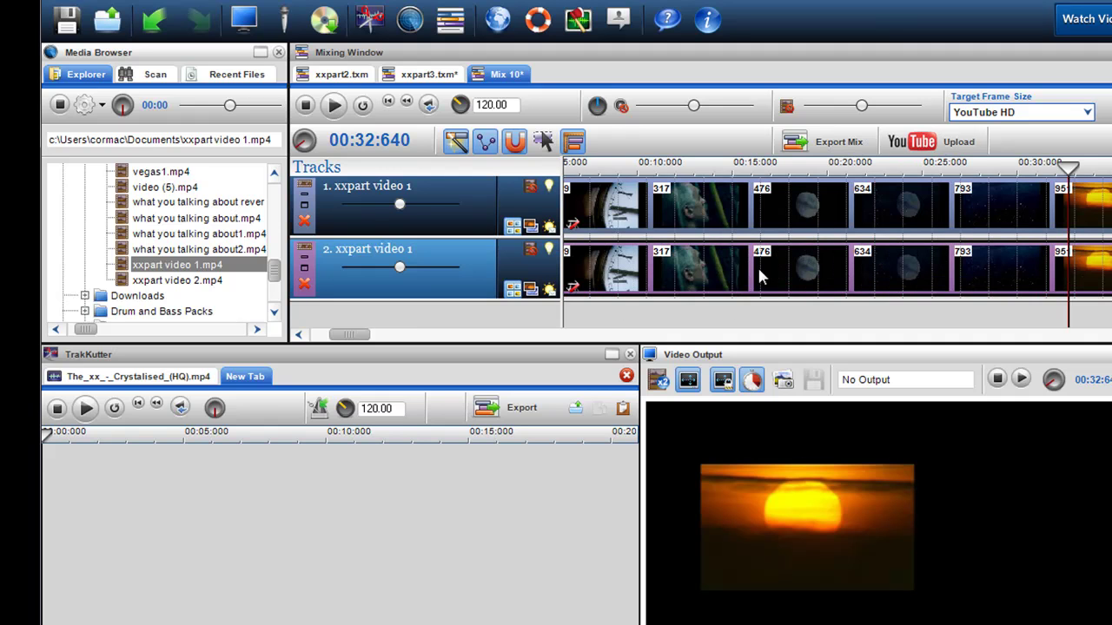
{"action": "scroll", "coordinate": [796, 303], "scroll_direction": "right", "scroll_amount": 2}
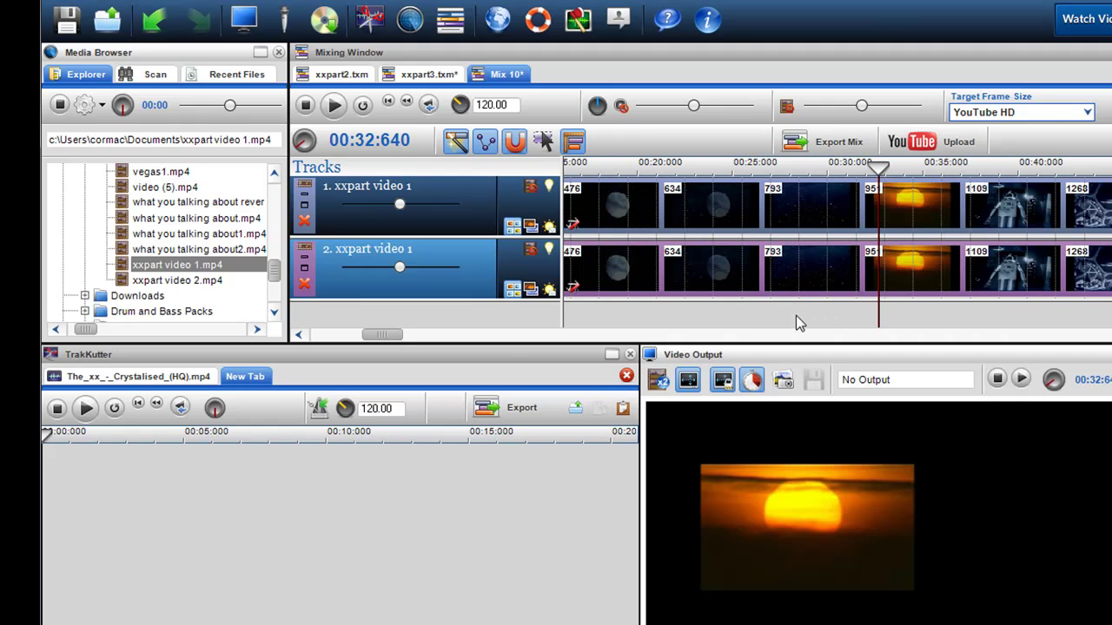
{"action": "left_click_drag", "start_coordinate": [383, 335], "coordinate": [439, 335]}
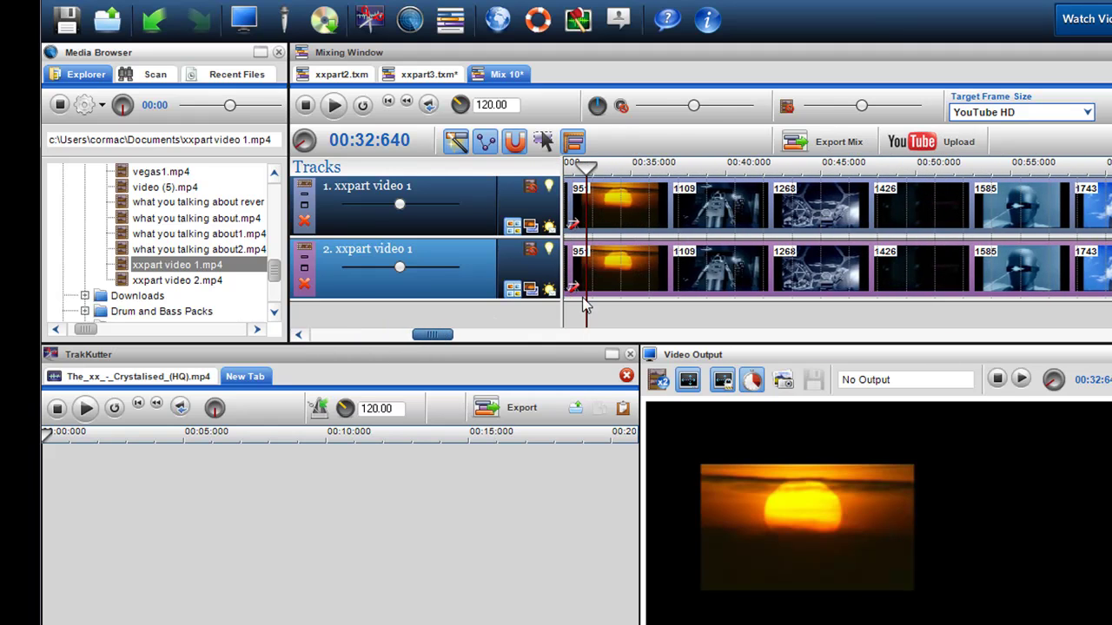
Step: Offset the copied clip to the right in its clip editor, then close the editor
{"action": "left_click", "coordinate": [572, 291]}
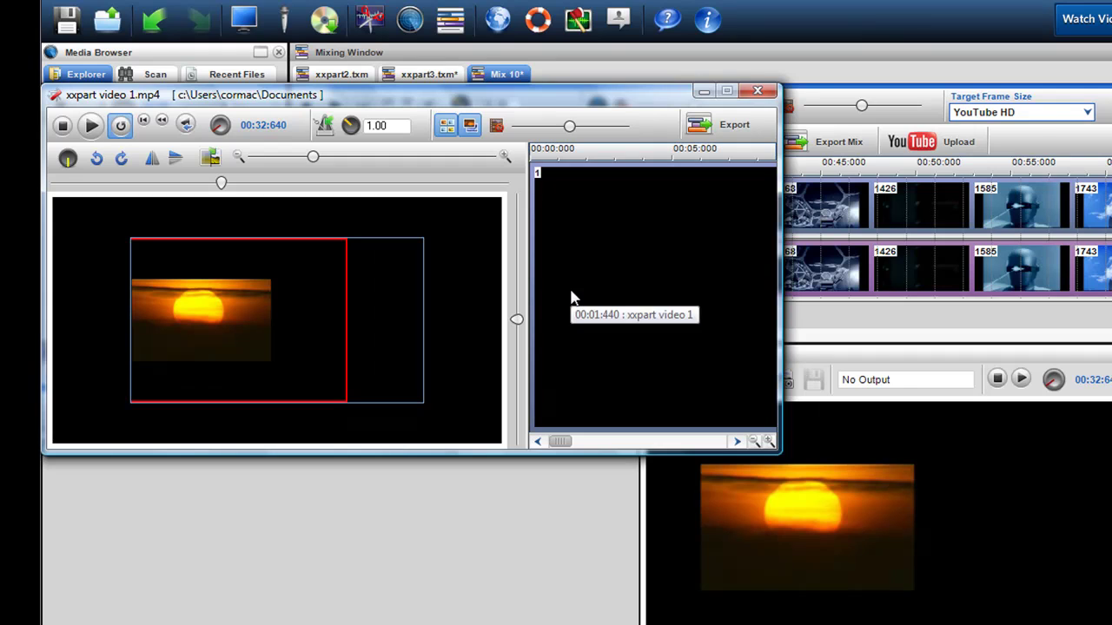
{"action": "left_click_drag", "start_coordinate": [223, 187], "coordinate": [333, 200]}
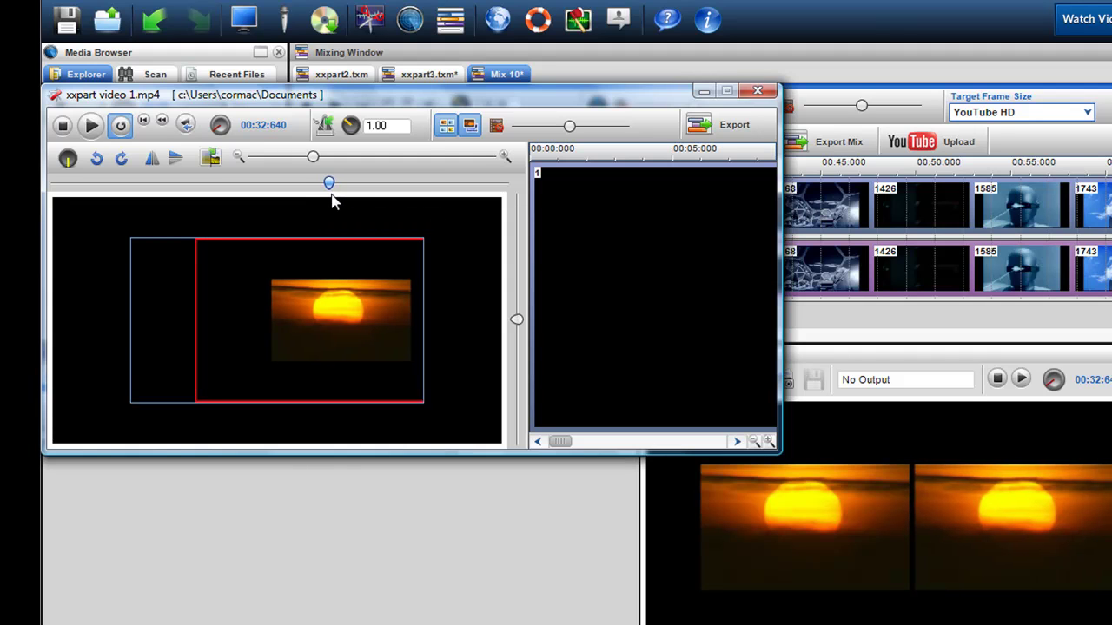
{"action": "left_click", "coordinate": [758, 93]}
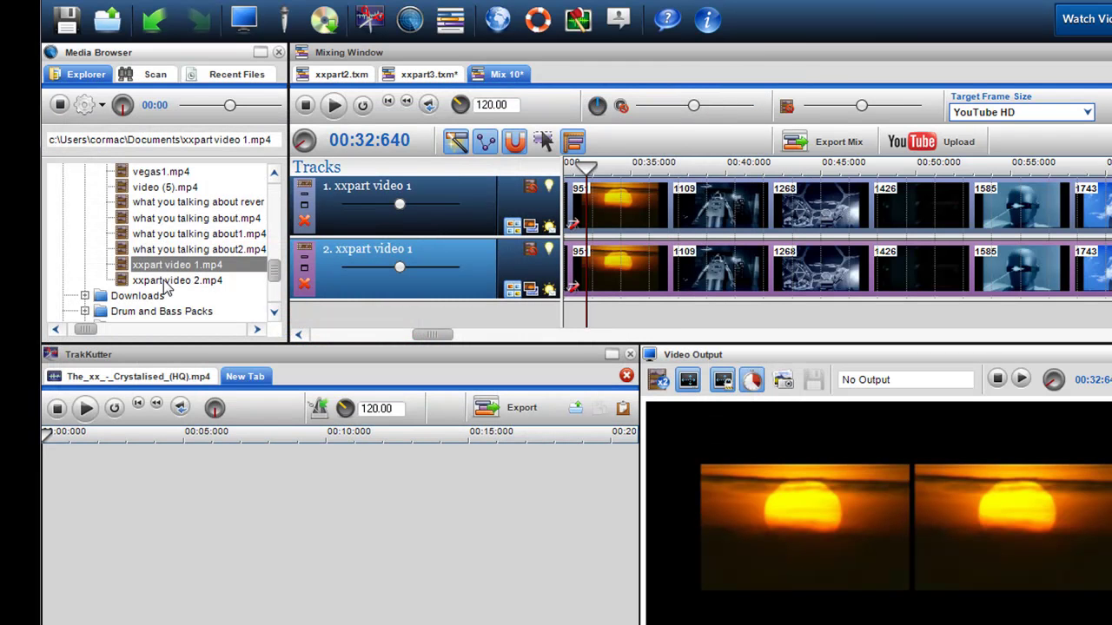
Step: Drag xxpart video 2.mp4 into the Tracks area as track 3 and enlarge the tracks area
{"action": "left_click", "coordinate": [171, 282]}
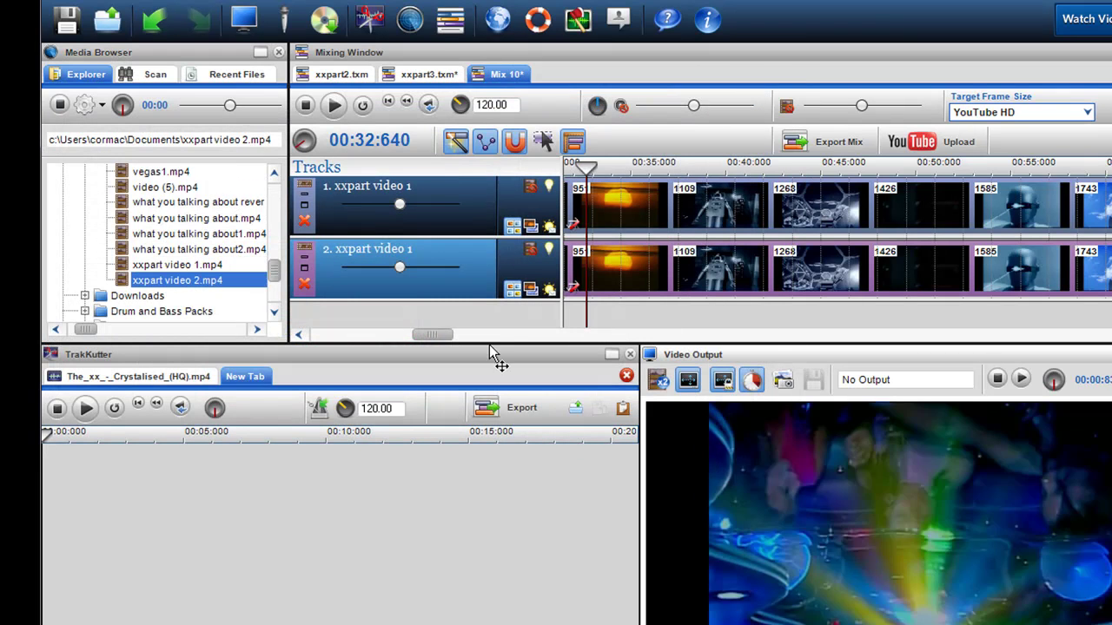
{"action": "left_click_drag", "start_coordinate": [494, 344], "coordinate": [494, 368]}
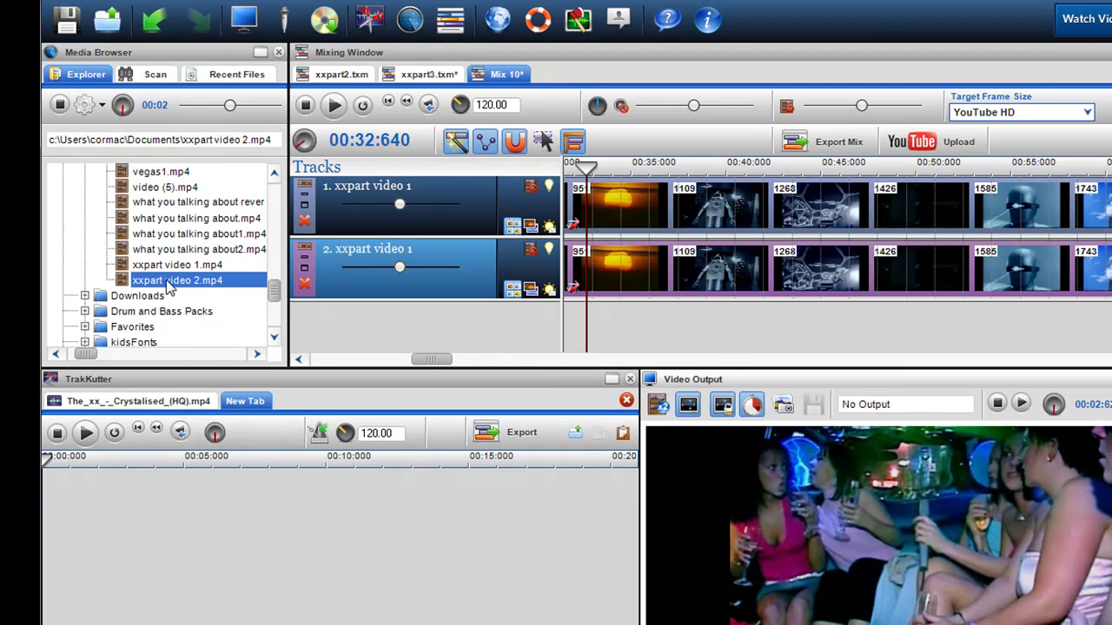
{"action": "left_click_drag", "start_coordinate": [200, 282], "coordinate": [285, 298]}
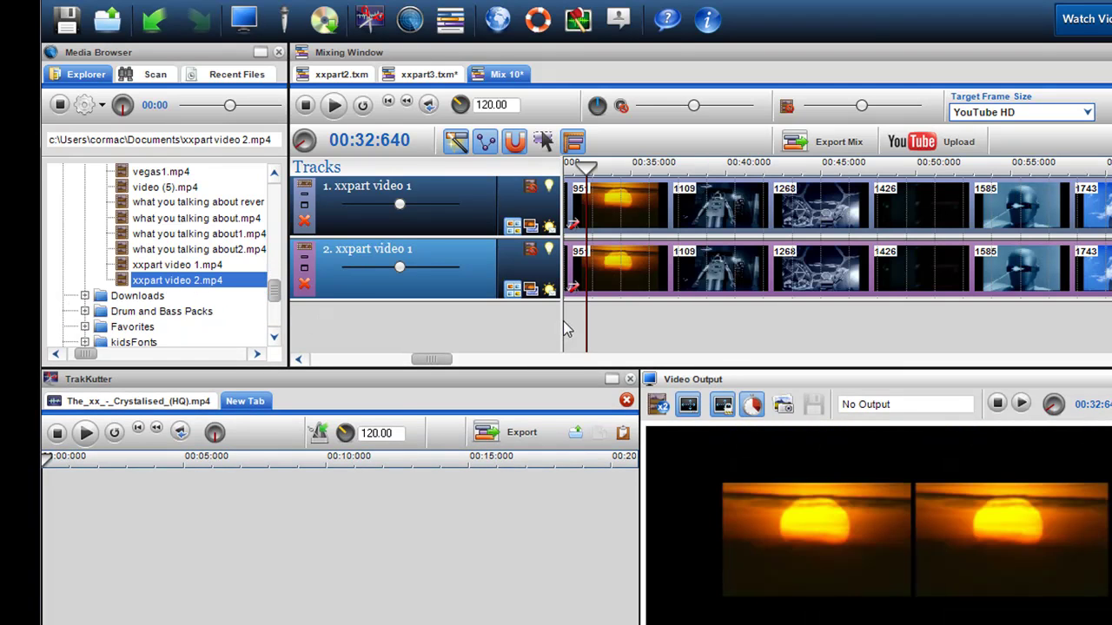
{"action": "left_click_drag", "start_coordinate": [566, 330], "coordinate": [569, 330]}
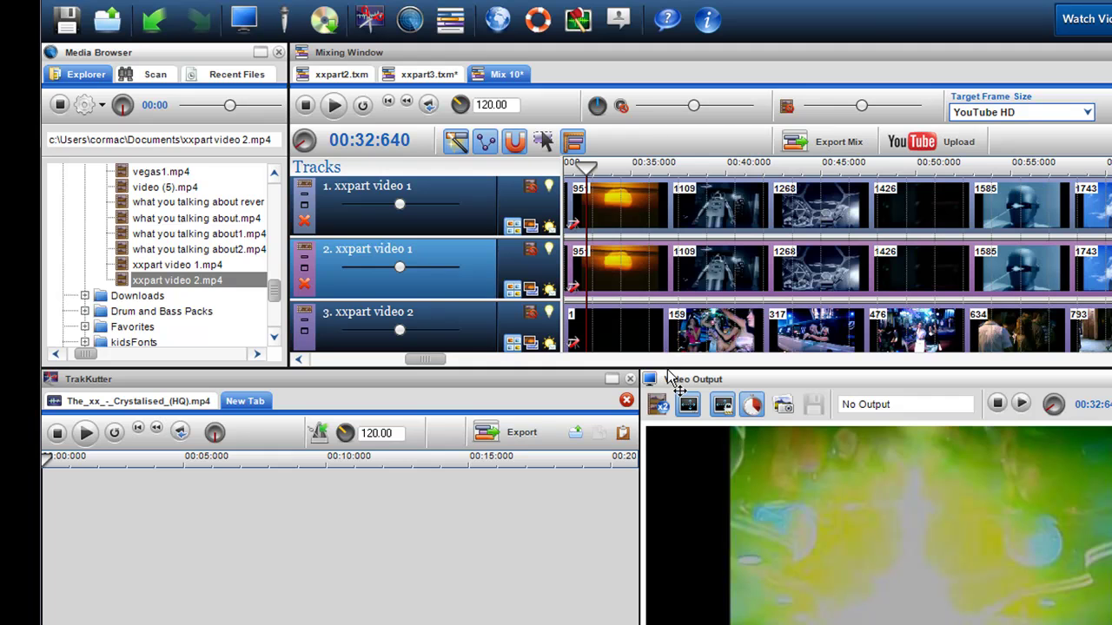
{"action": "left_click_drag", "start_coordinate": [665, 369], "coordinate": [665, 381]}
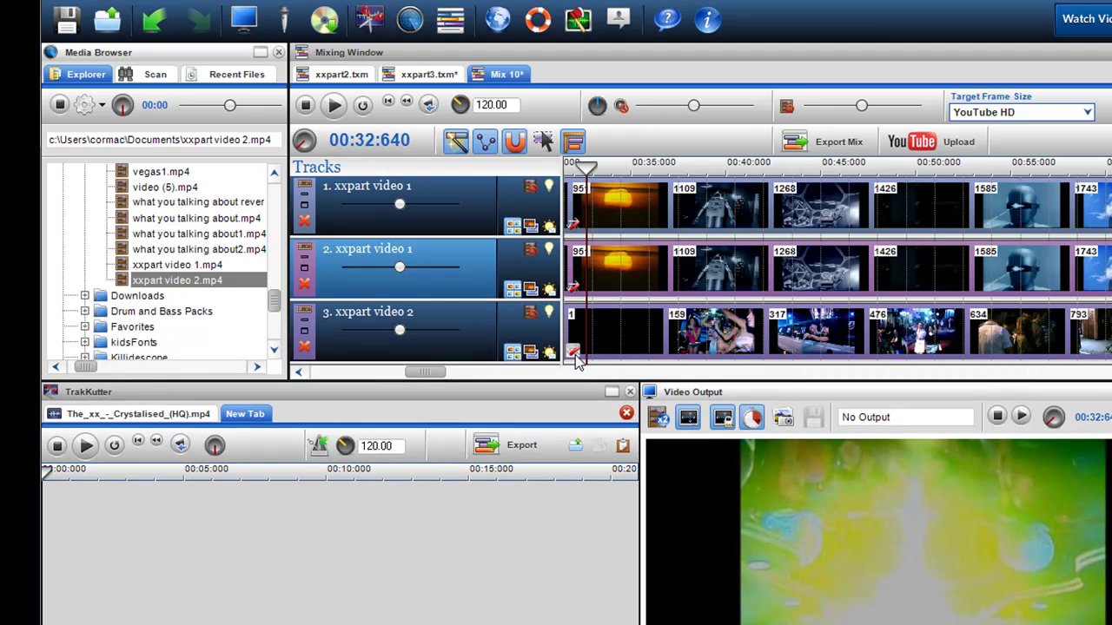
Step: Set xxpart video 2 to 1/2 size, nudge its offset to centre it, and close the editor
{"action": "left_click", "coordinate": [574, 354]}
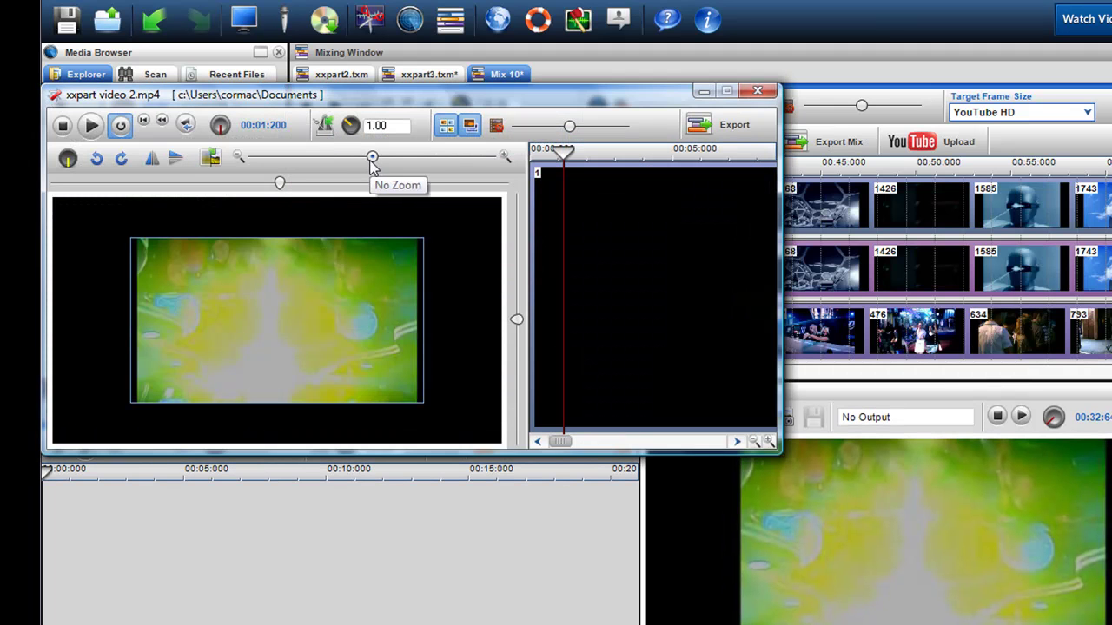
{"action": "right_click", "coordinate": [373, 165]}
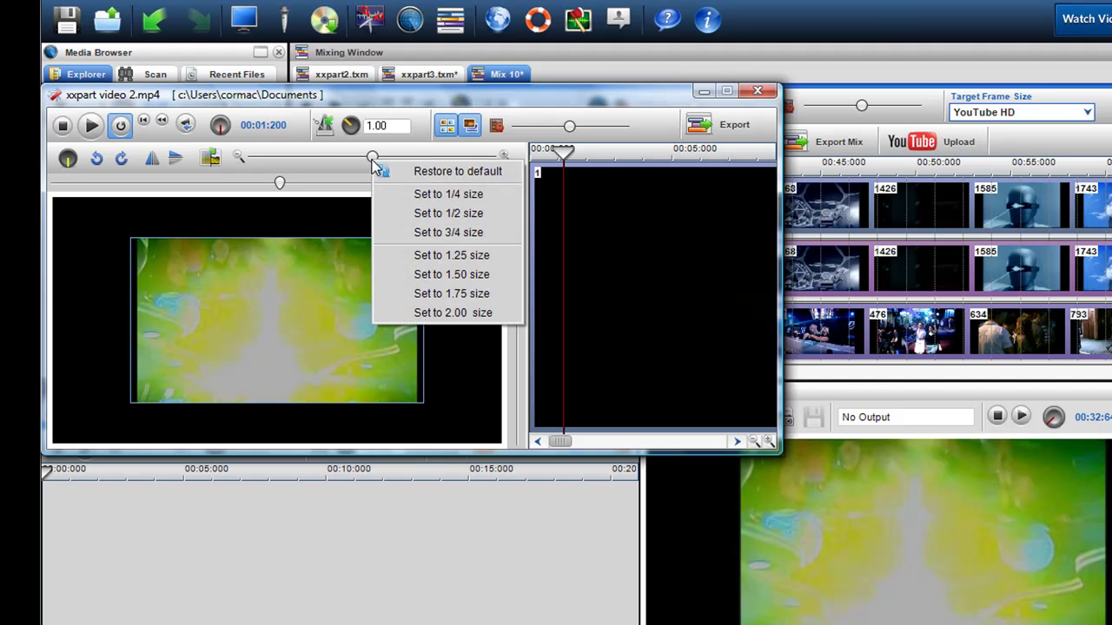
{"action": "left_click", "coordinate": [402, 213]}
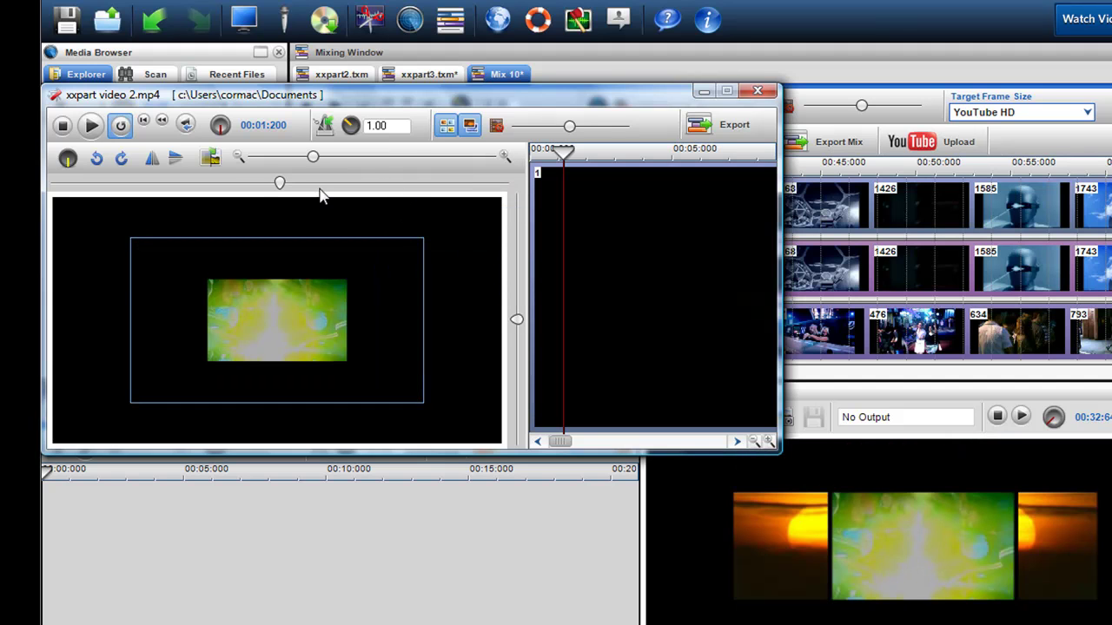
{"action": "left_click_drag", "start_coordinate": [280, 186], "coordinate": [276, 186]}
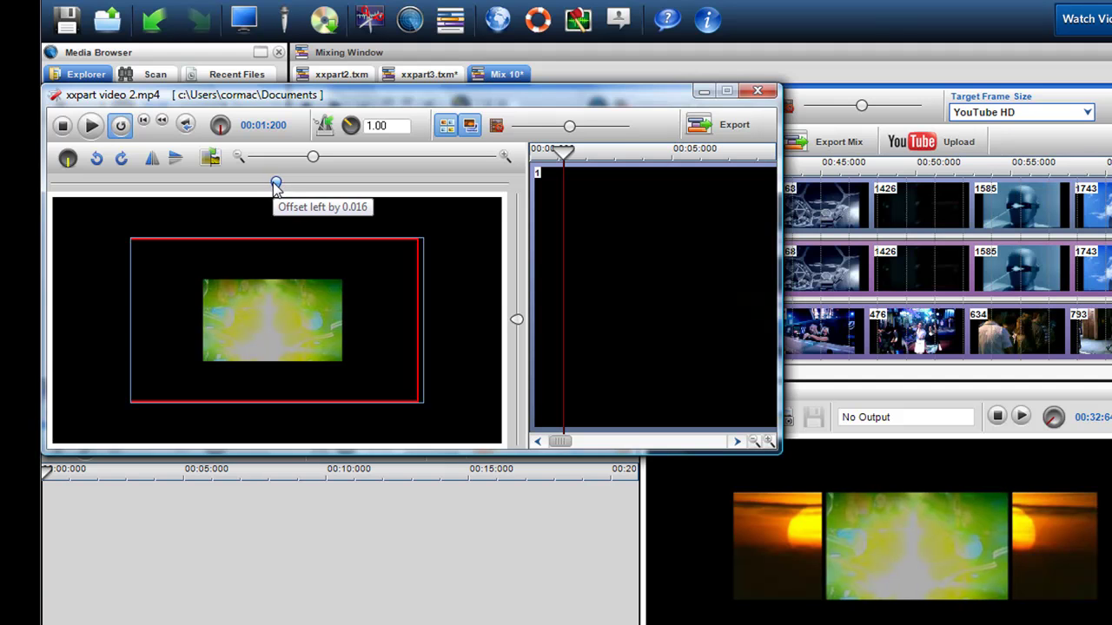
{"action": "left_click", "coordinate": [756, 92]}
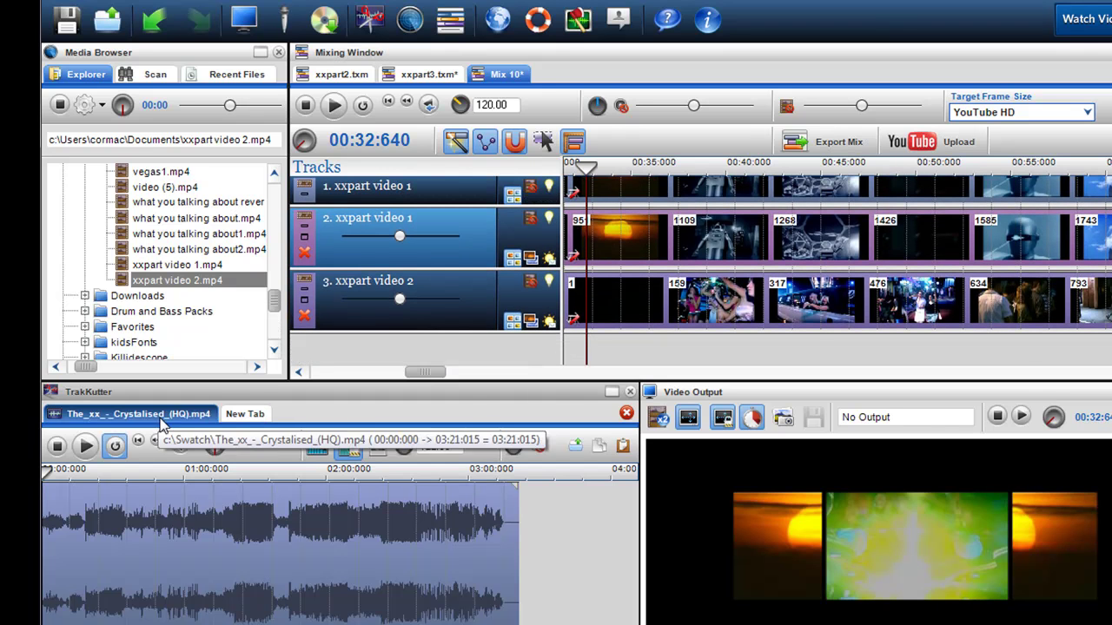
Step: Copy the Crystalised (HQ) waveform audio, paste it as track 4, and enlarge the tracks to show it
{"action": "right_click", "coordinate": [277, 538]}
{"action": "key", "text": "Escape"}
{"action": "right_click", "coordinate": [561, 347]}
{"action": "left_click", "coordinate": [612, 409]}
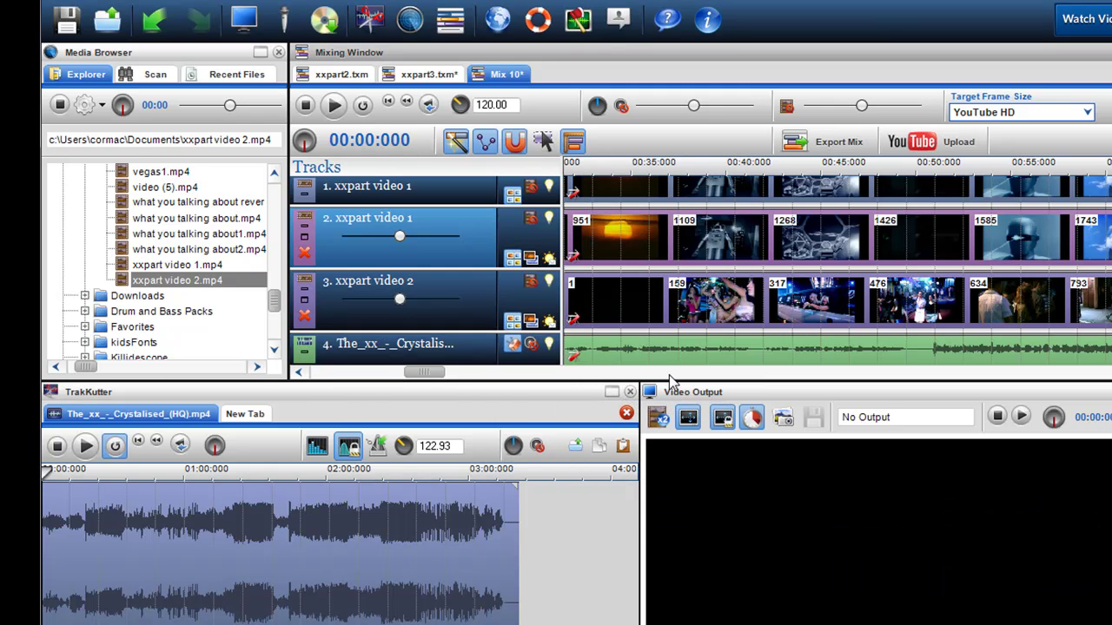
{"action": "left_click_drag", "start_coordinate": [690, 378], "coordinate": [666, 418]}
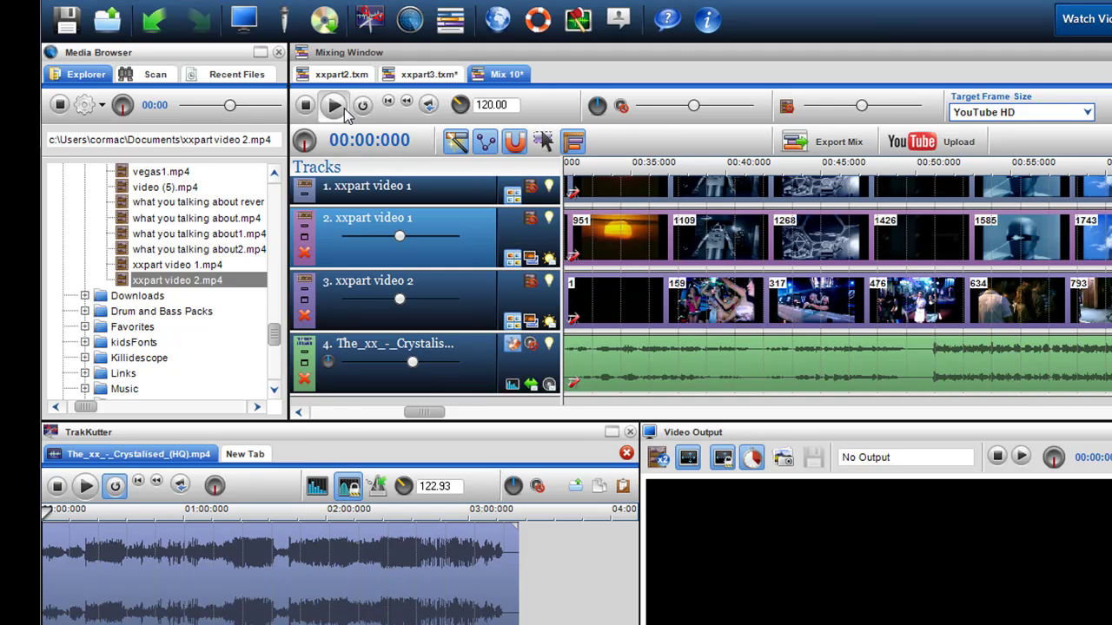
Step: Play Mix 10 from the start and enlarge the Video Output panel to watch it
{"action": "left_click", "coordinate": [339, 108]}
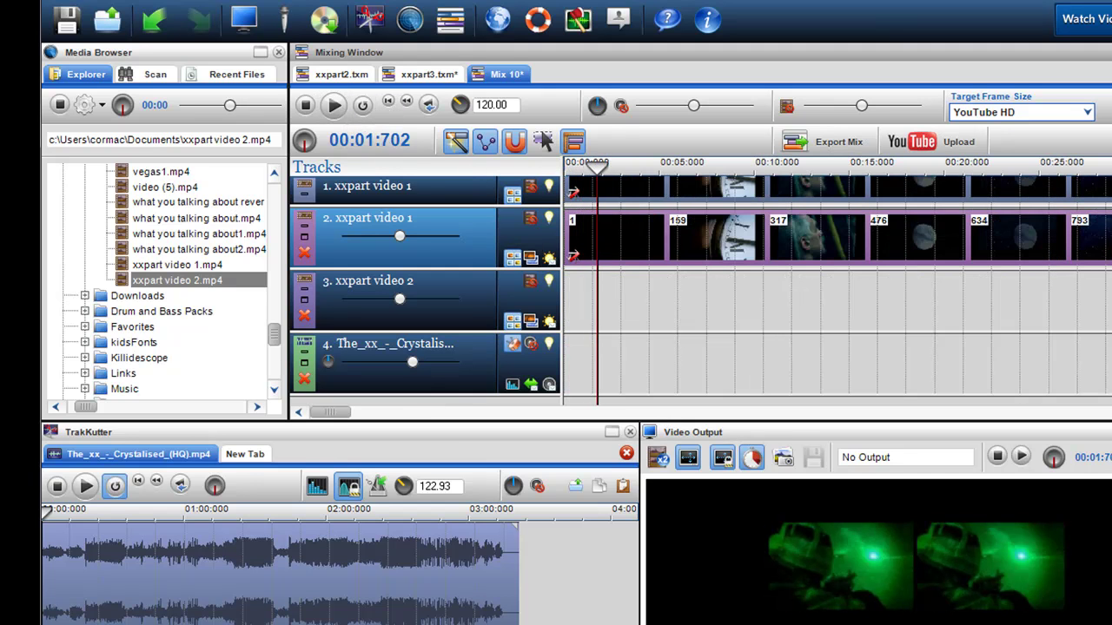
{"action": "left_click_drag", "start_coordinate": [177, 280], "coordinate": [874, 303]}
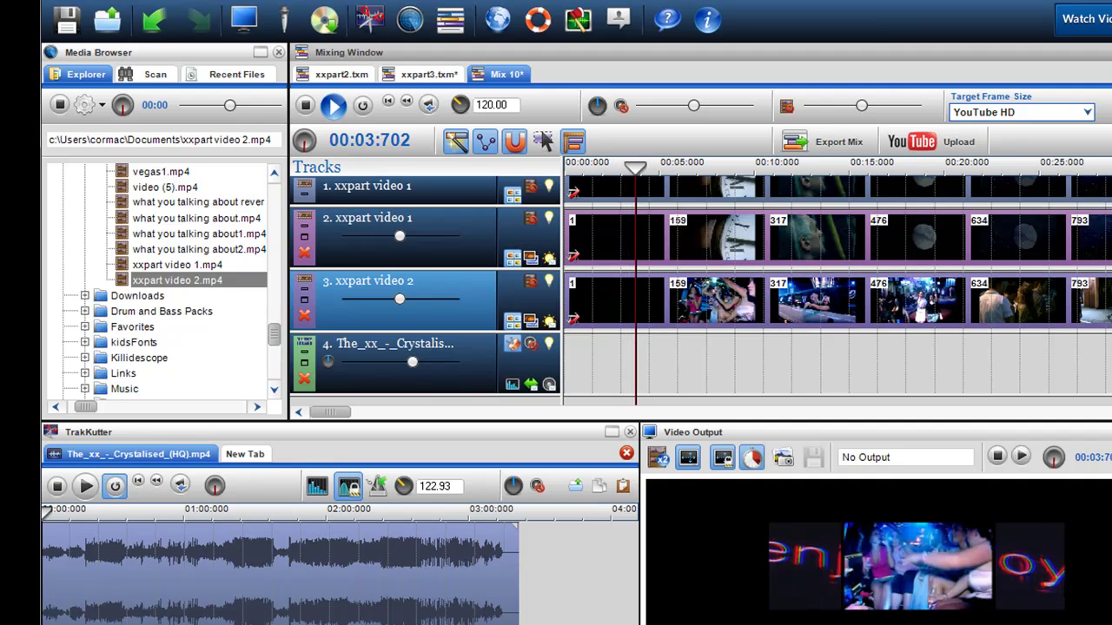
{"action": "left_click", "coordinate": [874, 365]}
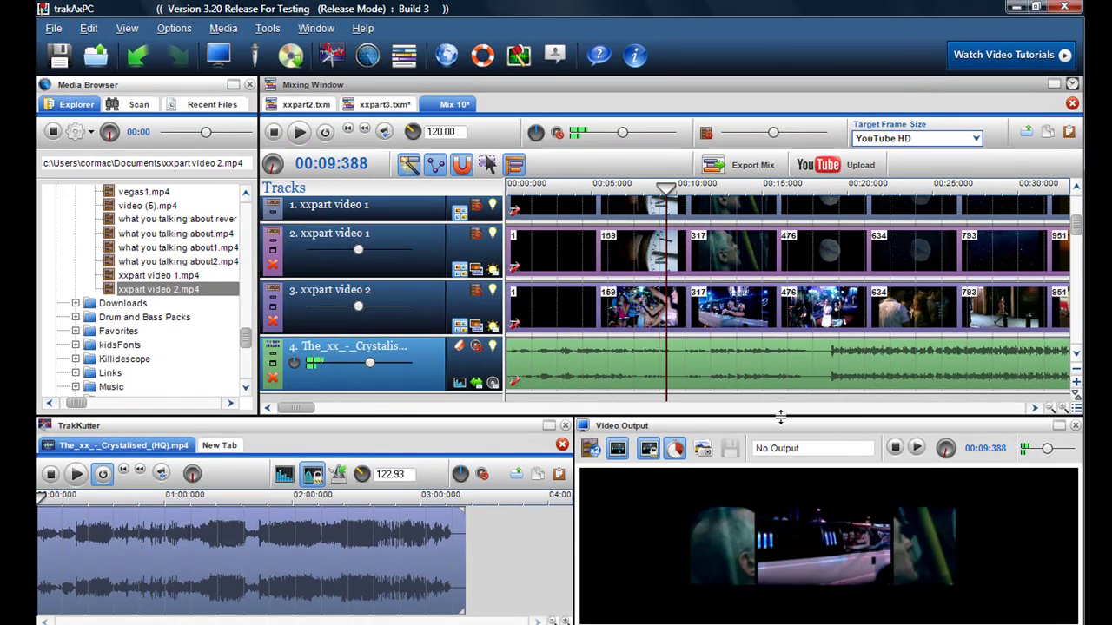
{"action": "left_click_drag", "start_coordinate": [780, 418], "coordinate": [771, 266]}
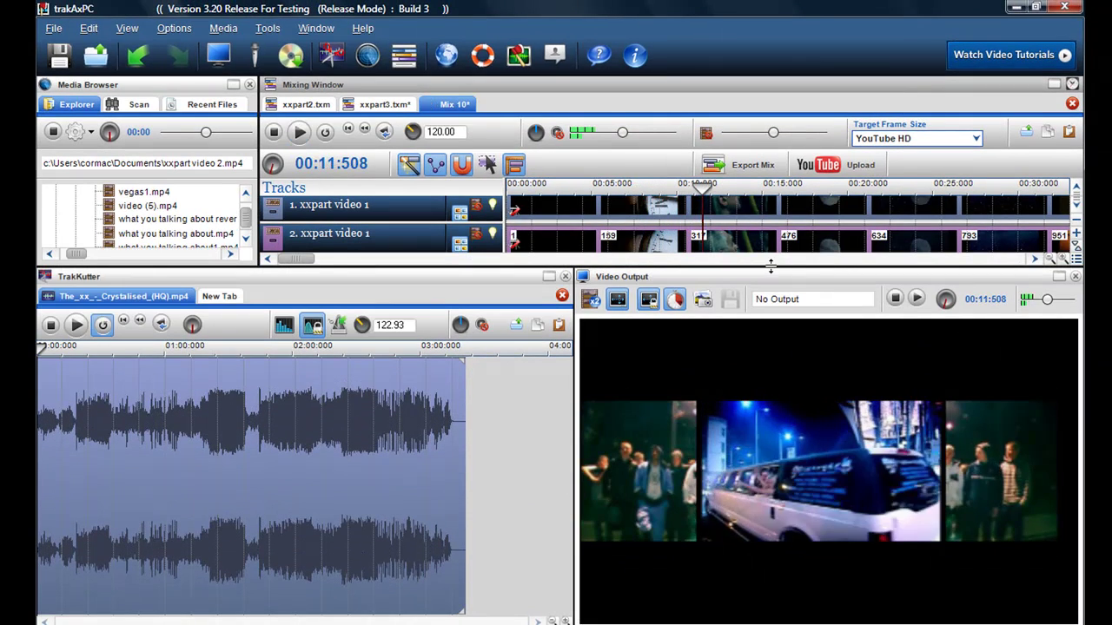